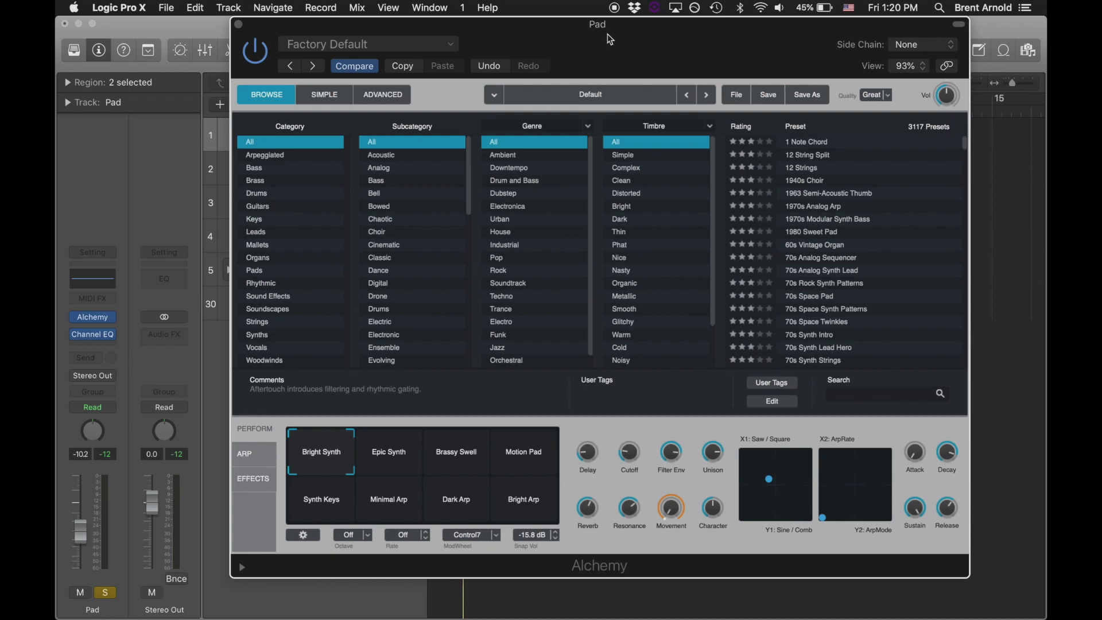
Start the arrangement playing with Alchemy still on its Factory Default preset
key("space")
Initialize the Alchemy preset to a plain saw default and enlarge the synth window
left_click(380, 96)
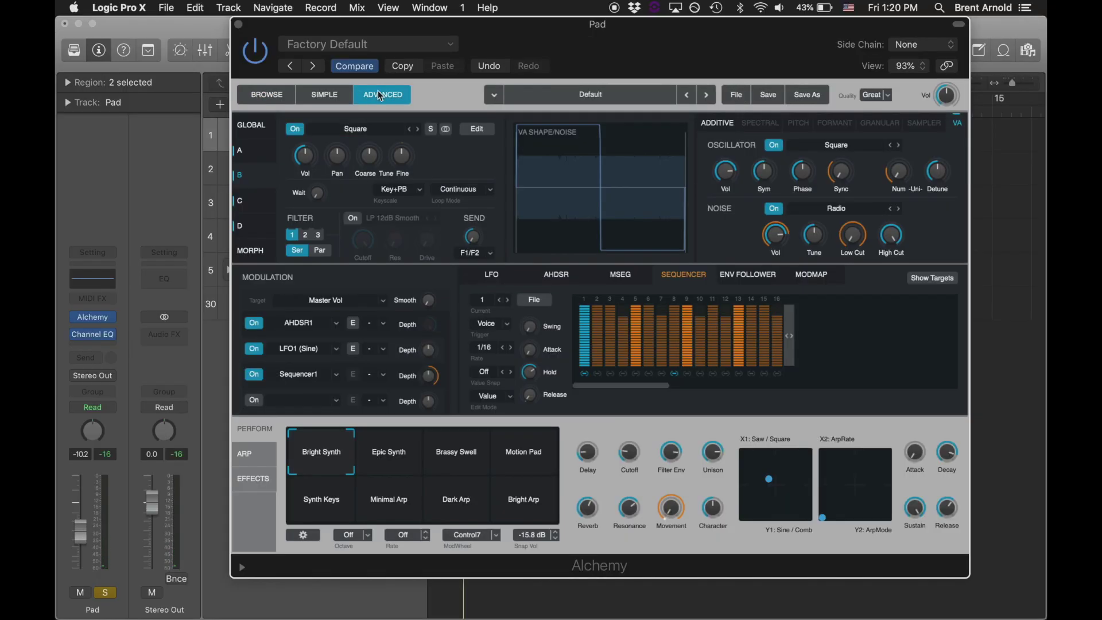
left_click(737, 95)
left_click(759, 129)
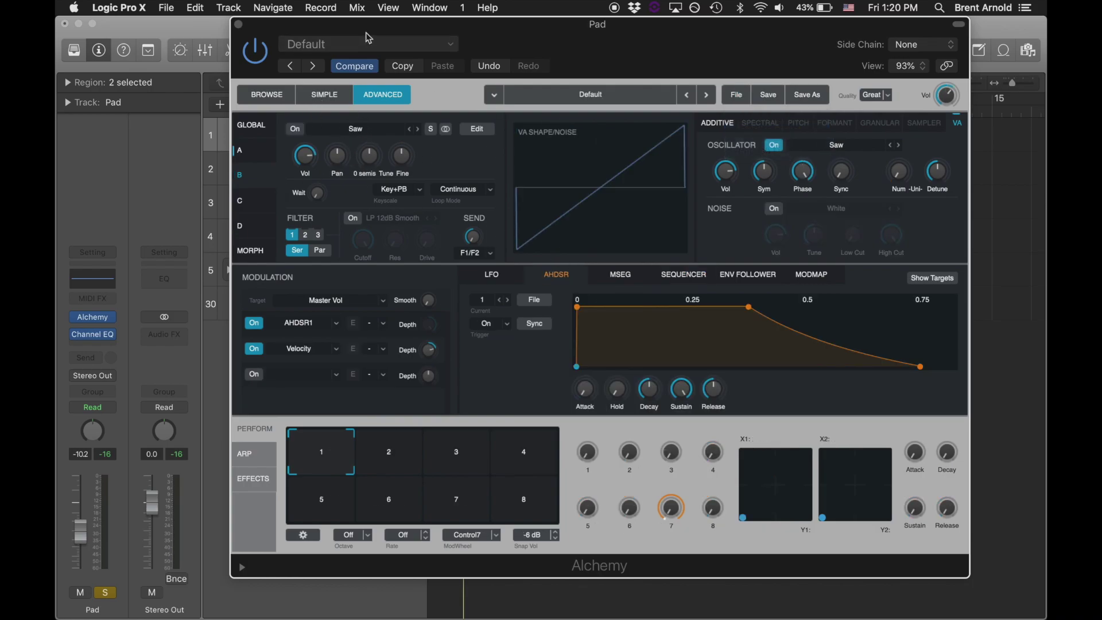
left_click_drag(367, 26, 278, 26)
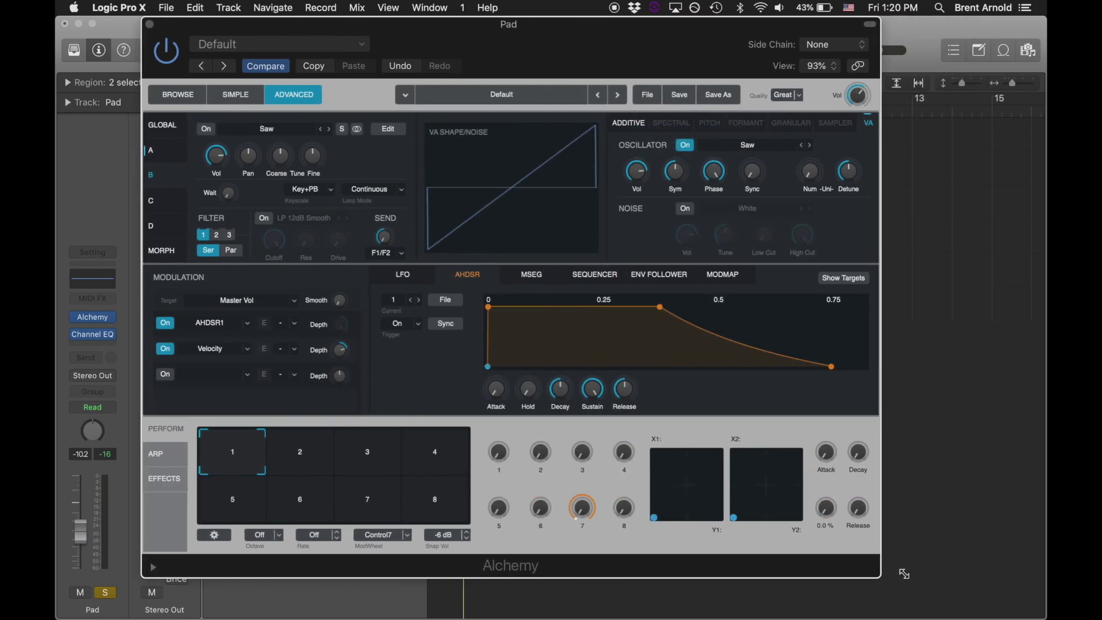
mouse_move(904, 574)
left_mouse_down()
mouse_move(943, 582)
mouse_move(918, 564)
left_mouse_up()
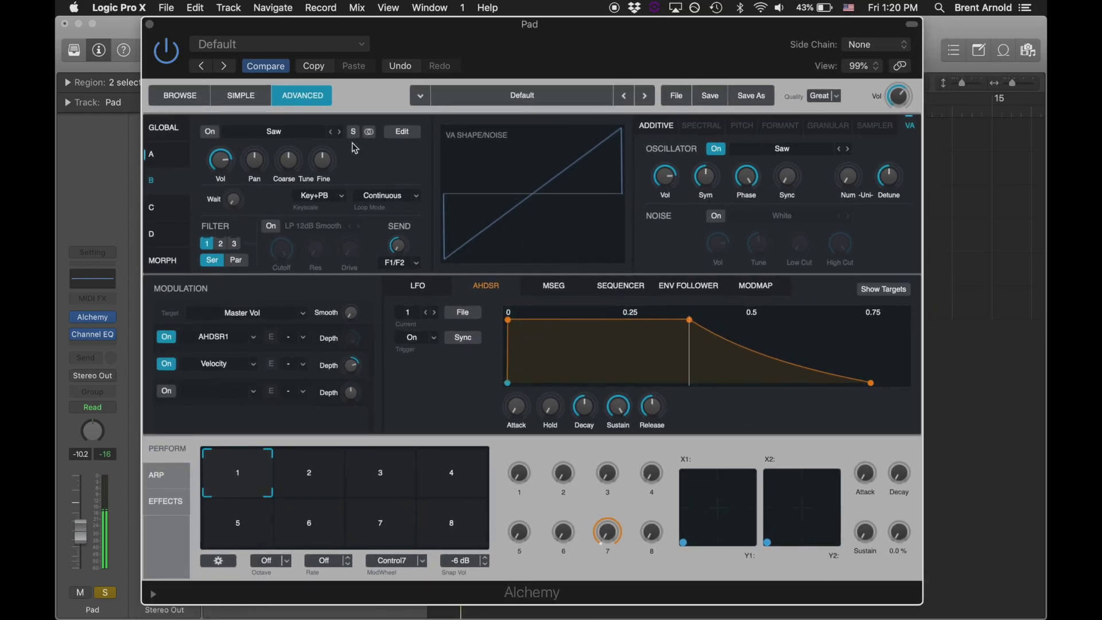
Lower the global filter cutoff from 20000 Hz to about 621 Hz
left_click(166, 129)
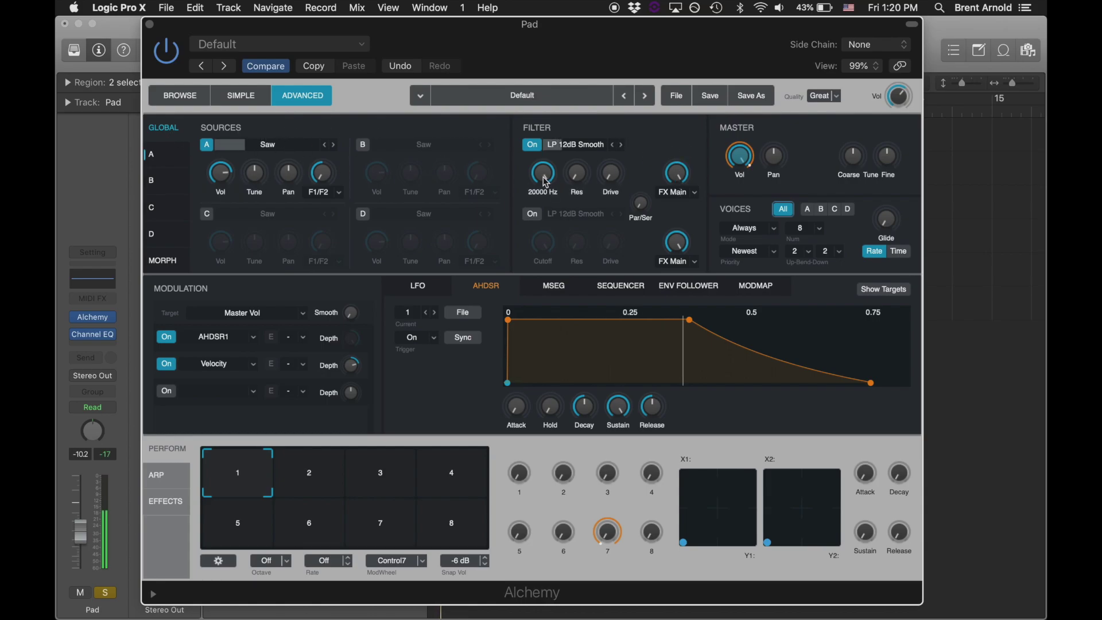
left_click_drag(545, 182, 546, 206)
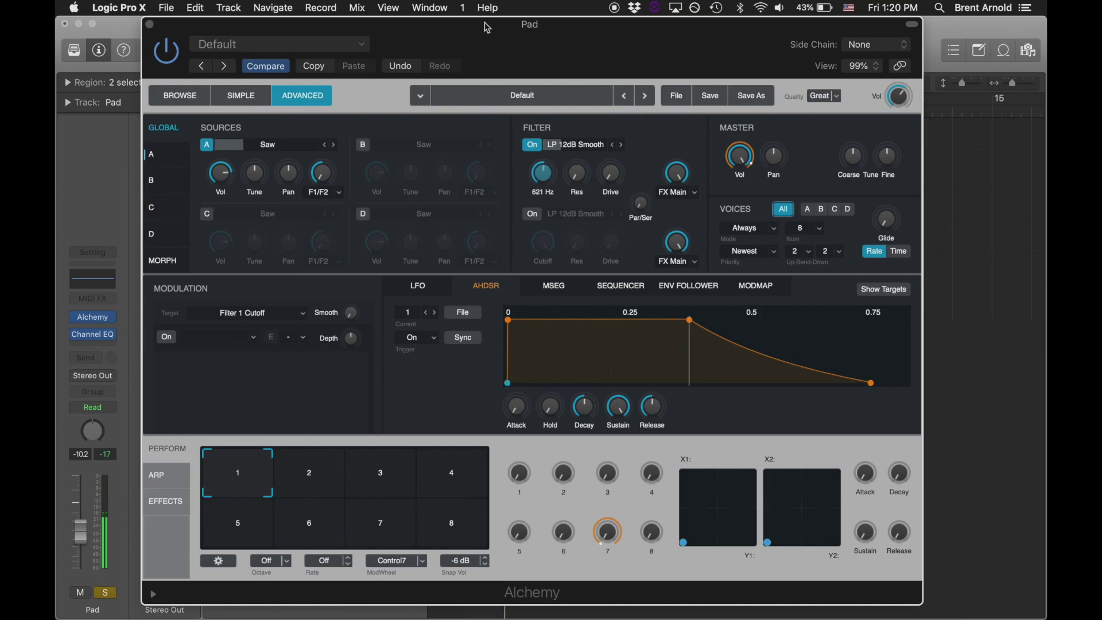
left_click_drag(513, 42, 521, 409)
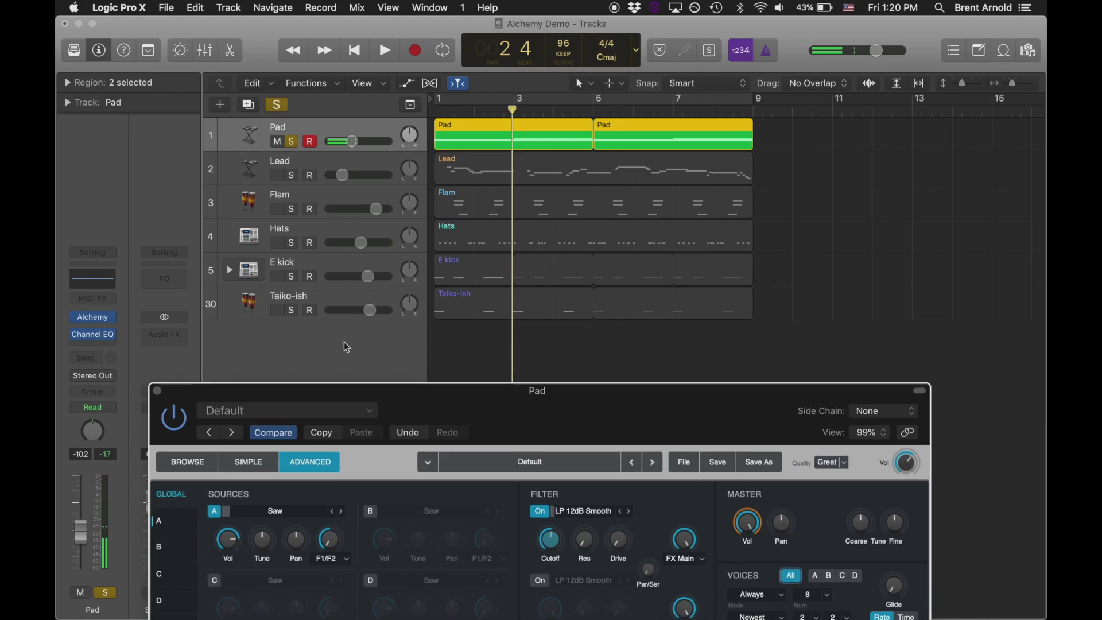
Open the Pad channel's EQ analyzer and sweep Alchemy's cutoff, ending around 594 Hz
left_click(94, 279)
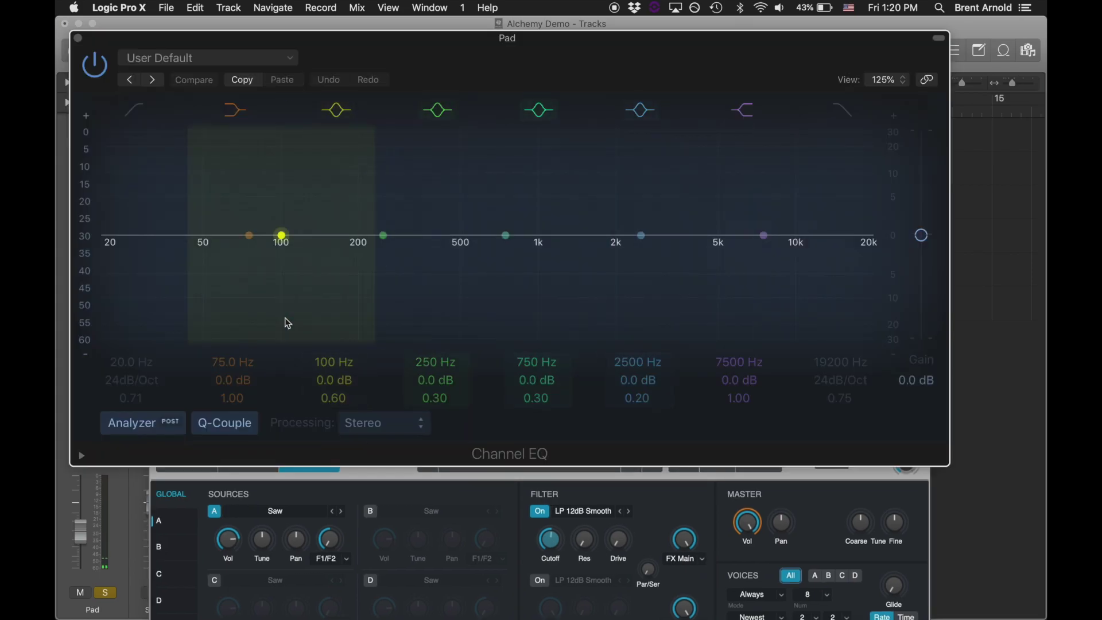
left_click(647, 501)
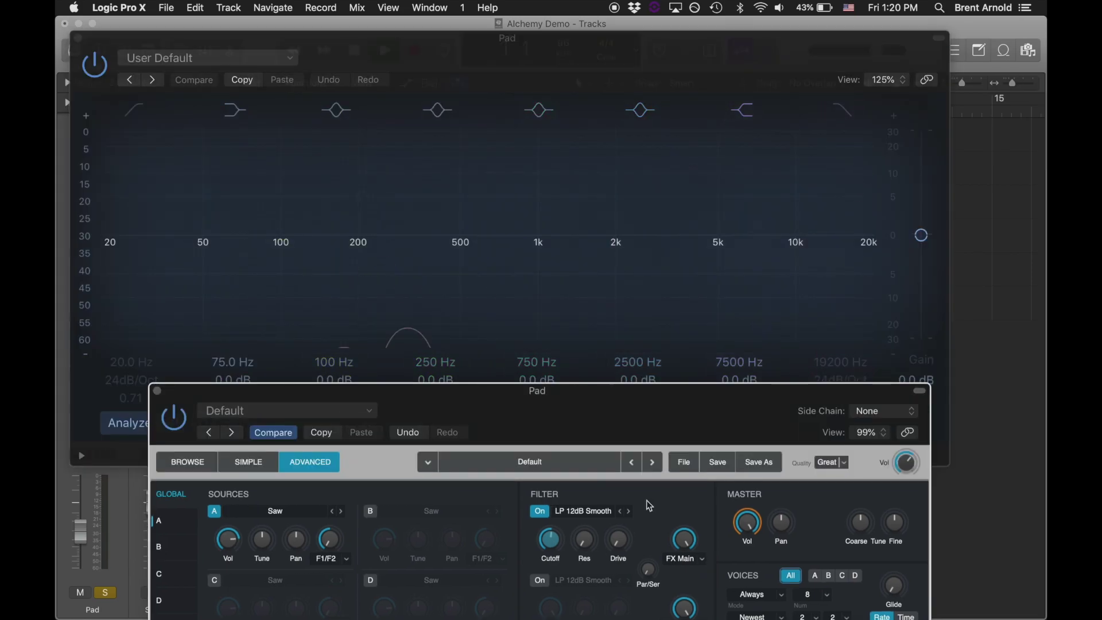
mouse_move(555, 551)
left_mouse_down()
mouse_move(562, 452)
mouse_move(550, 557)
left_mouse_up()
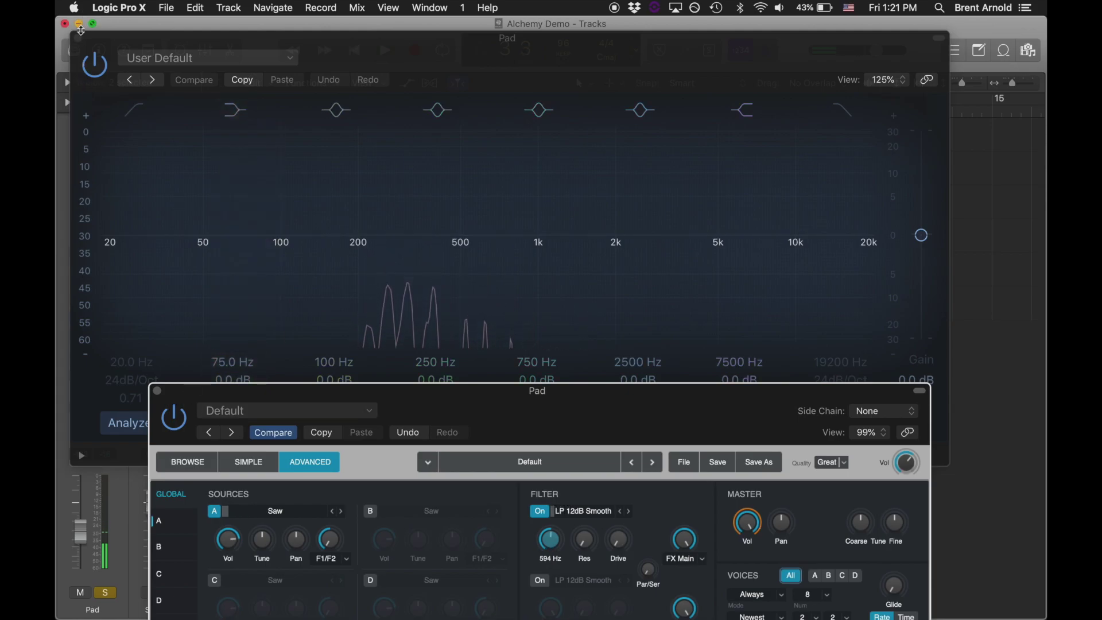
Close the Channel EQ and assign LFO1 (Sine) as a modulator of Filter 1 cutoff
left_click(79, 29)
left_click_drag(593, 398, 555, 5)
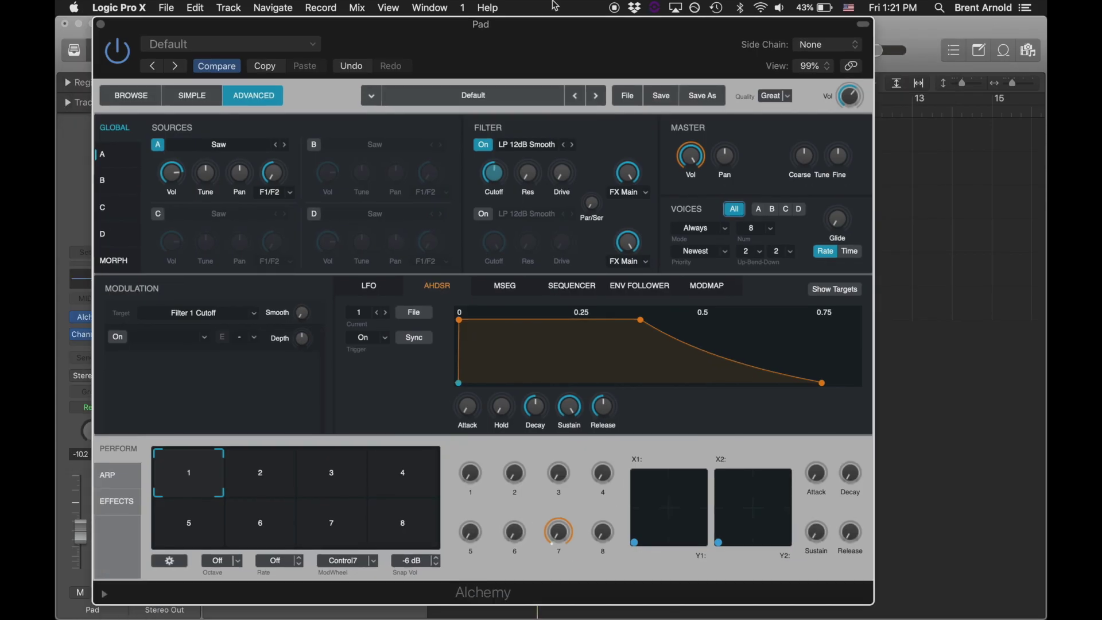
right_click(494, 175)
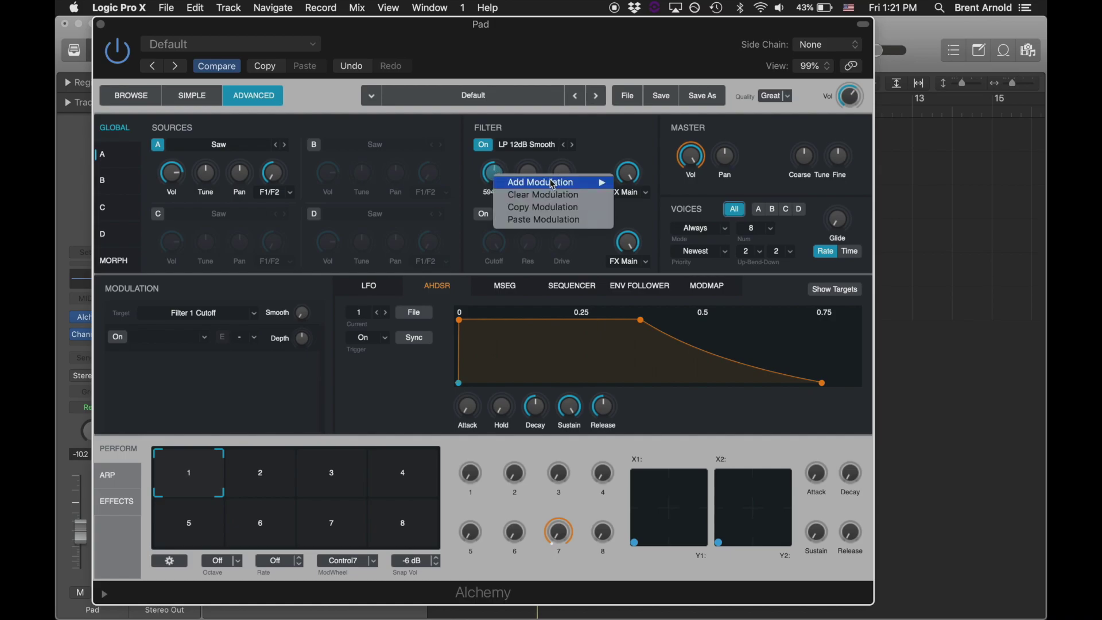
mouse_move(551, 184)
mouse_move(660, 184)
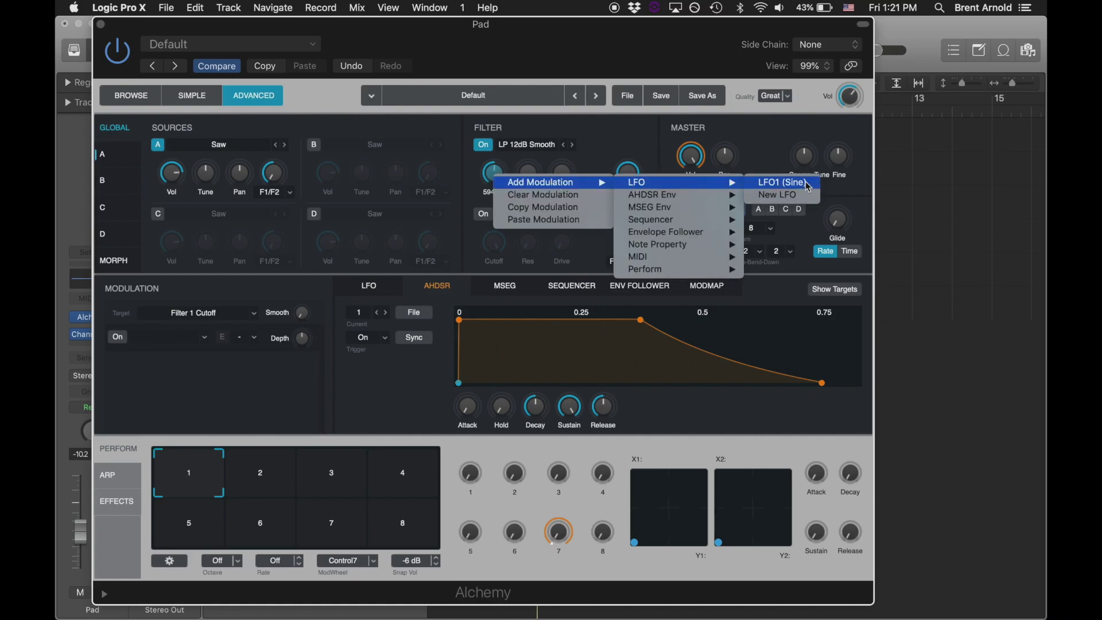
left_click(815, 195)
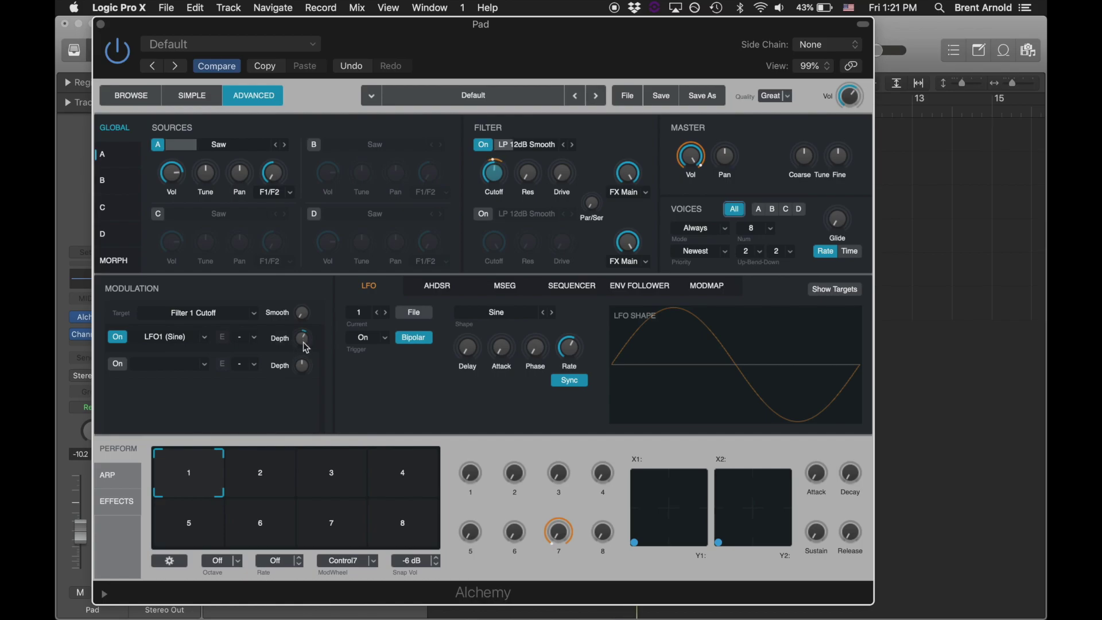
Add a new AHDSR envelope to the filter cutoff at 21.8% depth
right_click(498, 181)
mouse_move(551, 187)
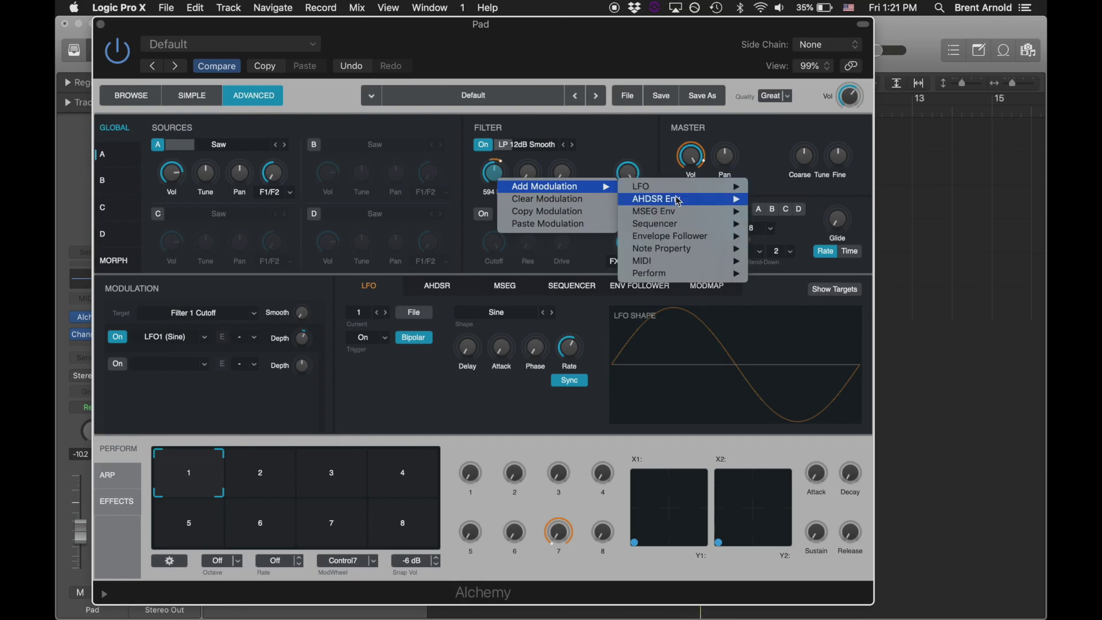
mouse_move(678, 201)
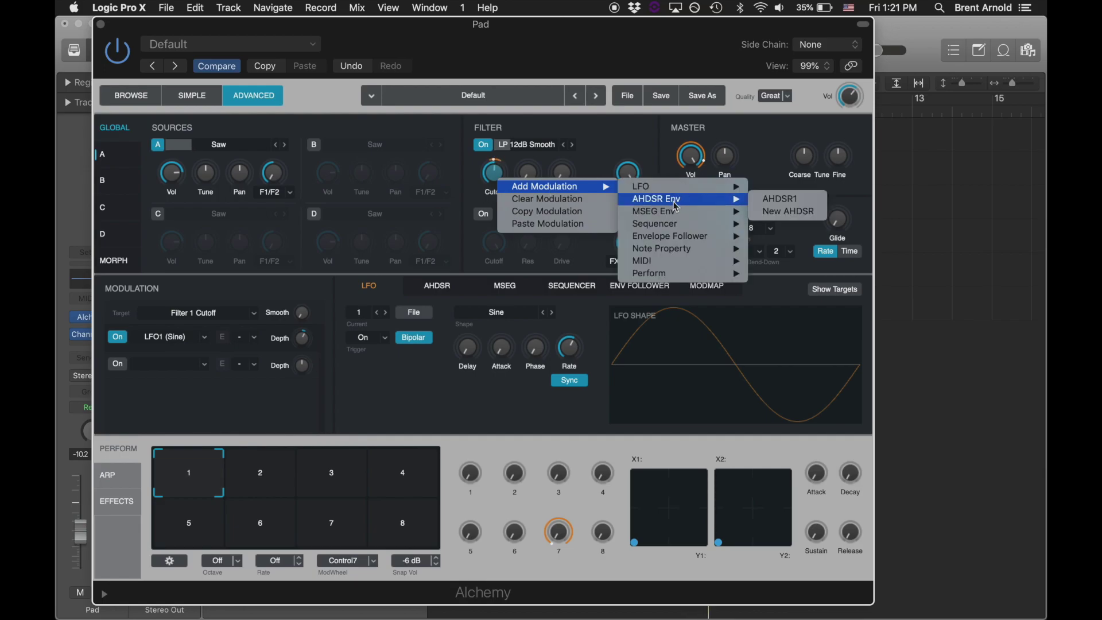
left_click(789, 211)
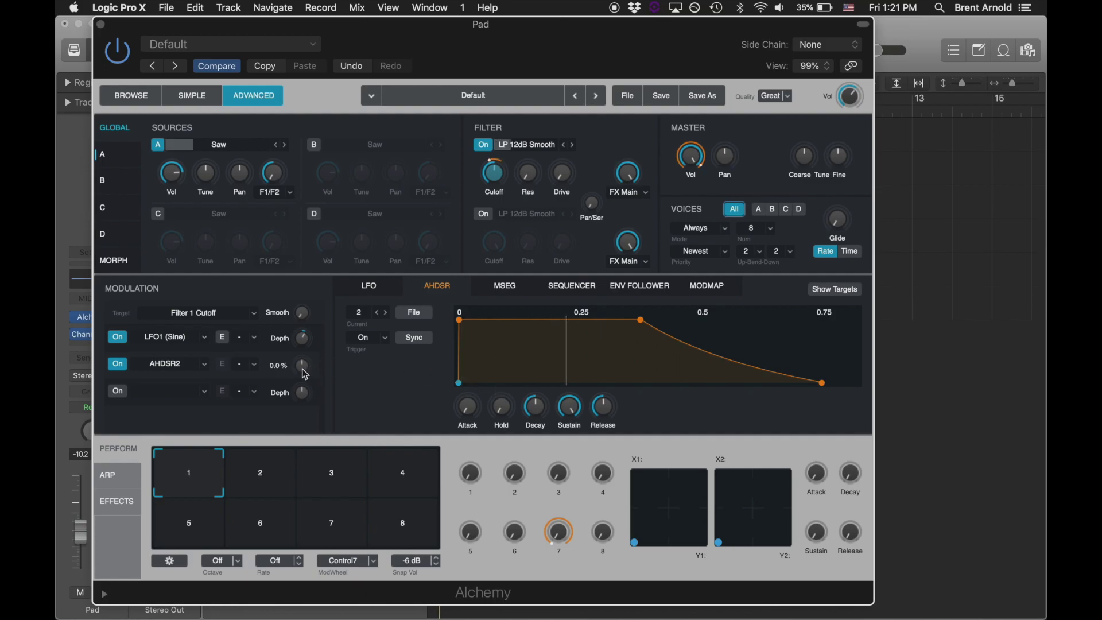
left_click_drag(303, 367, 305, 355)
Reshape the AHDSR2 envelope with a slow 0.5 s attack and a shortened hold
left_click_drag(457, 319, 524, 364)
left_click_drag(588, 319, 594, 320)
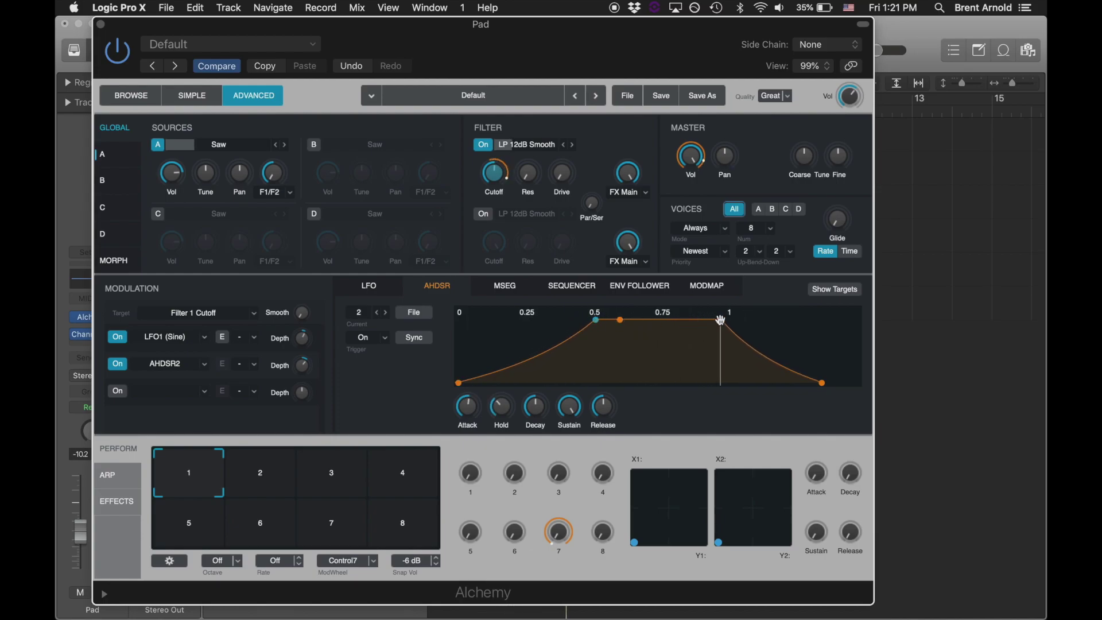
left_click_drag(720, 320, 743, 345)
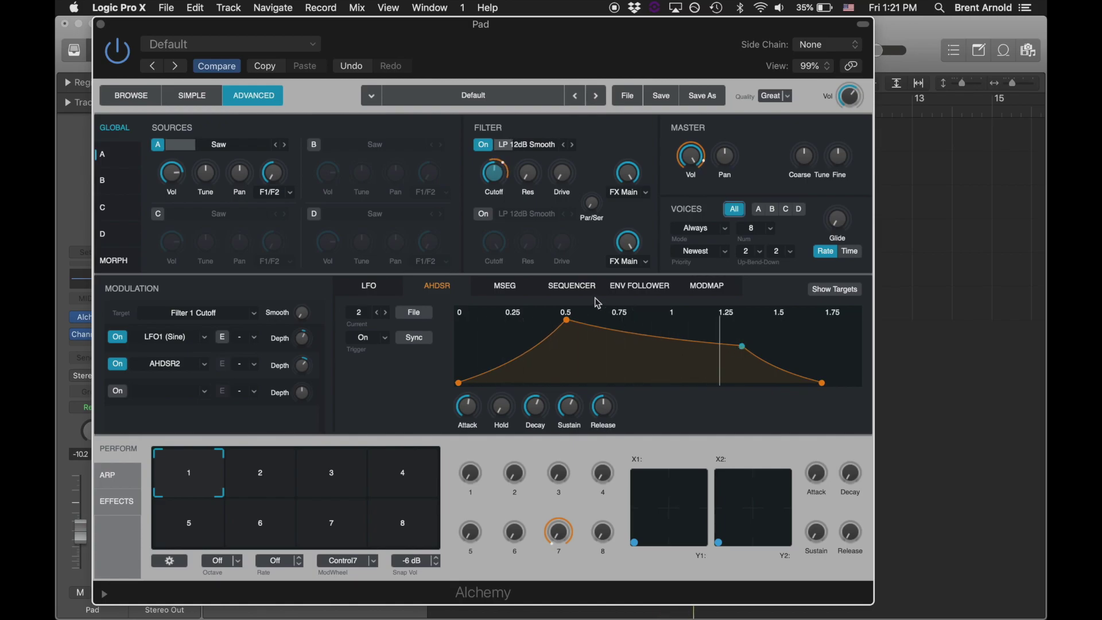
mouse_move(504, 171)
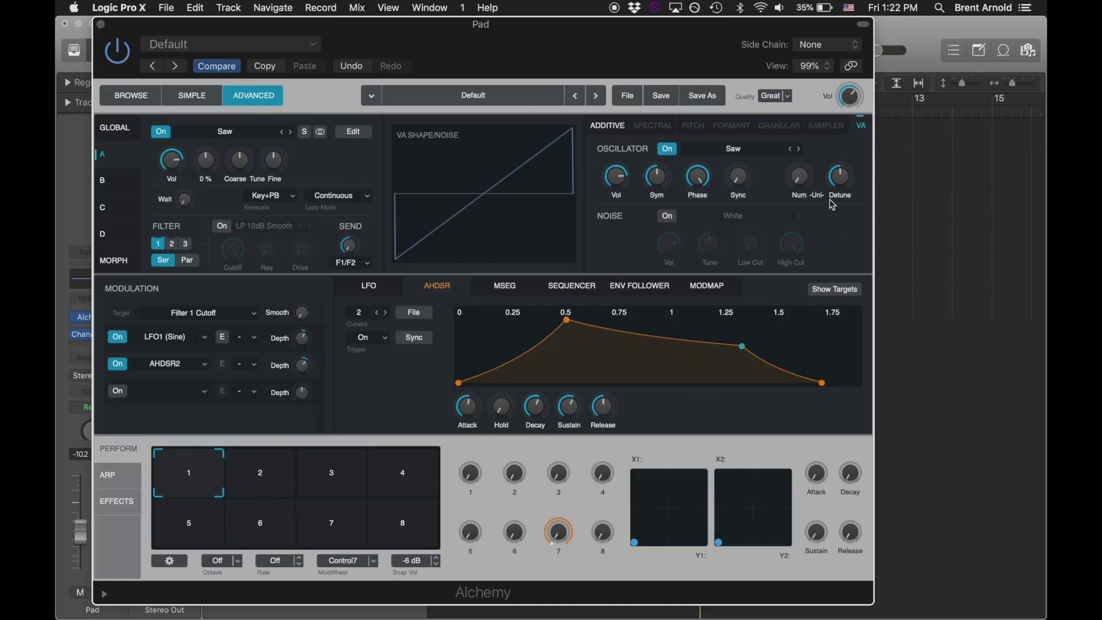
Select source A's unison voice count and set the unison detune to about 24%
left_click(801, 181)
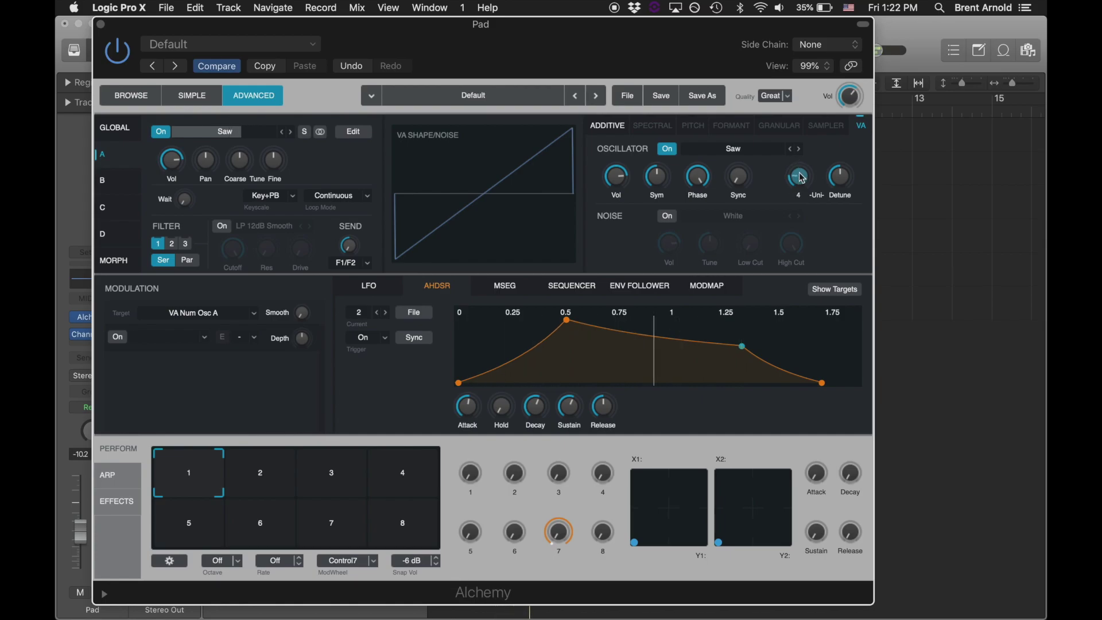
mouse_move(849, 183)
left_mouse_down()
mouse_move(842, 225)
mouse_move(845, 163)
left_mouse_up()
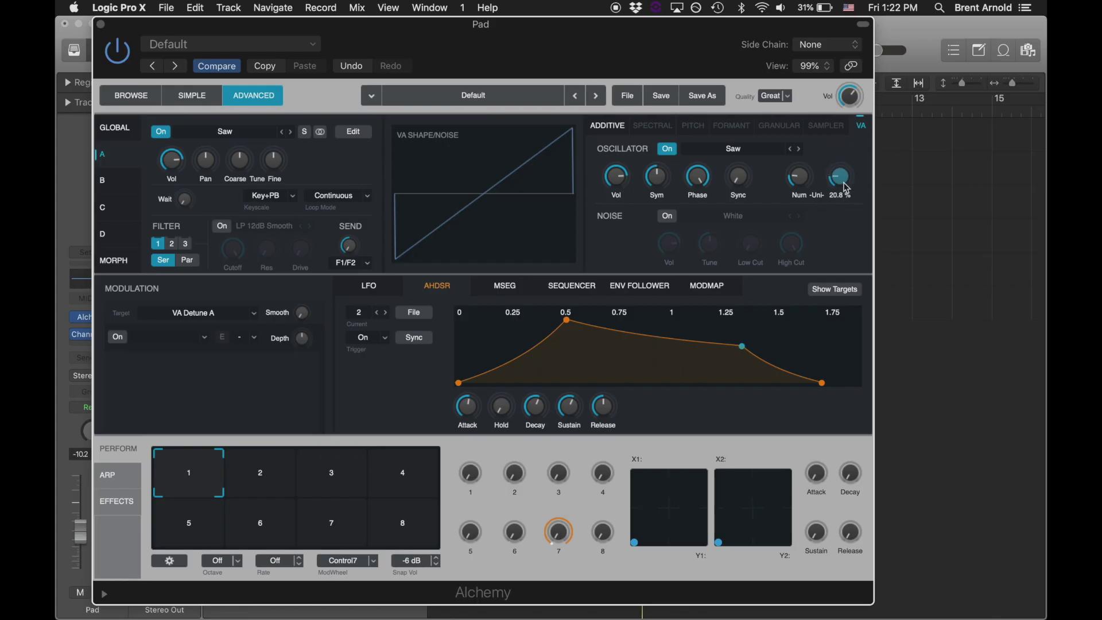
left_click_drag(847, 187, 845, 151)
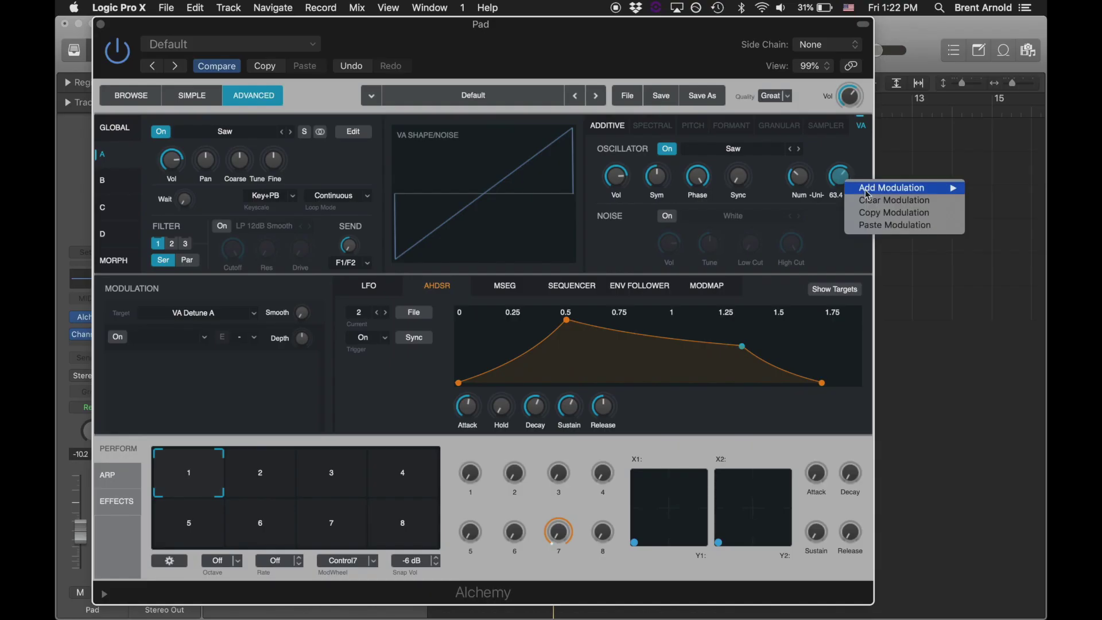
Assign MSEG1 as a modulator and shape it to start at zero, peaking near 1.85
mouse_move(895, 187)
mouse_move(769, 212)
left_click(697, 212)
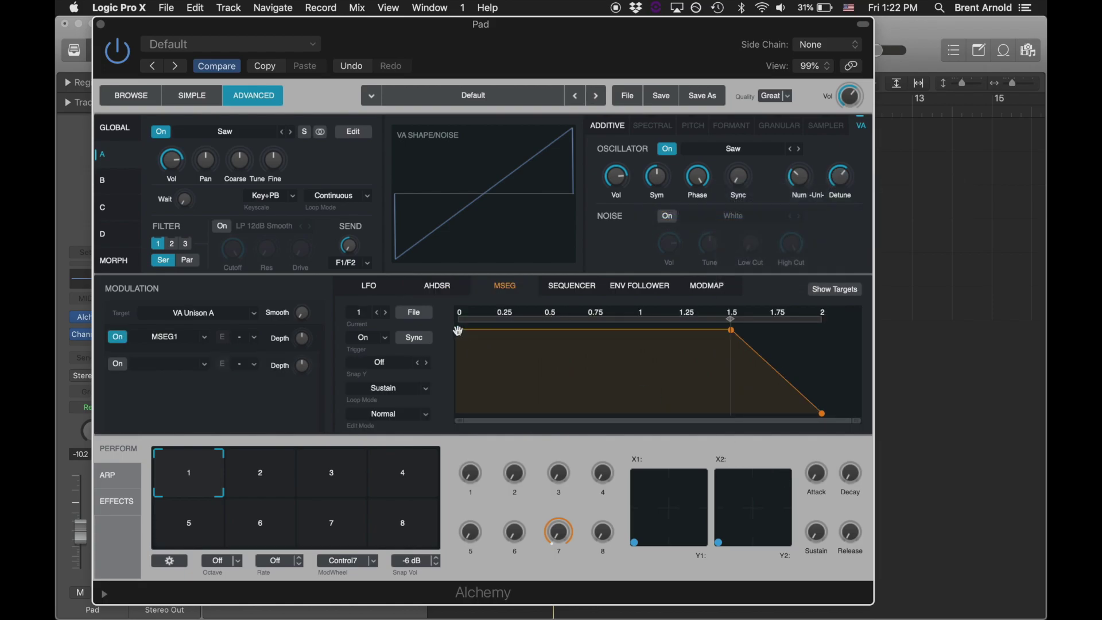
left_click_drag(458, 330, 458, 413)
left_click_drag(732, 330, 795, 330)
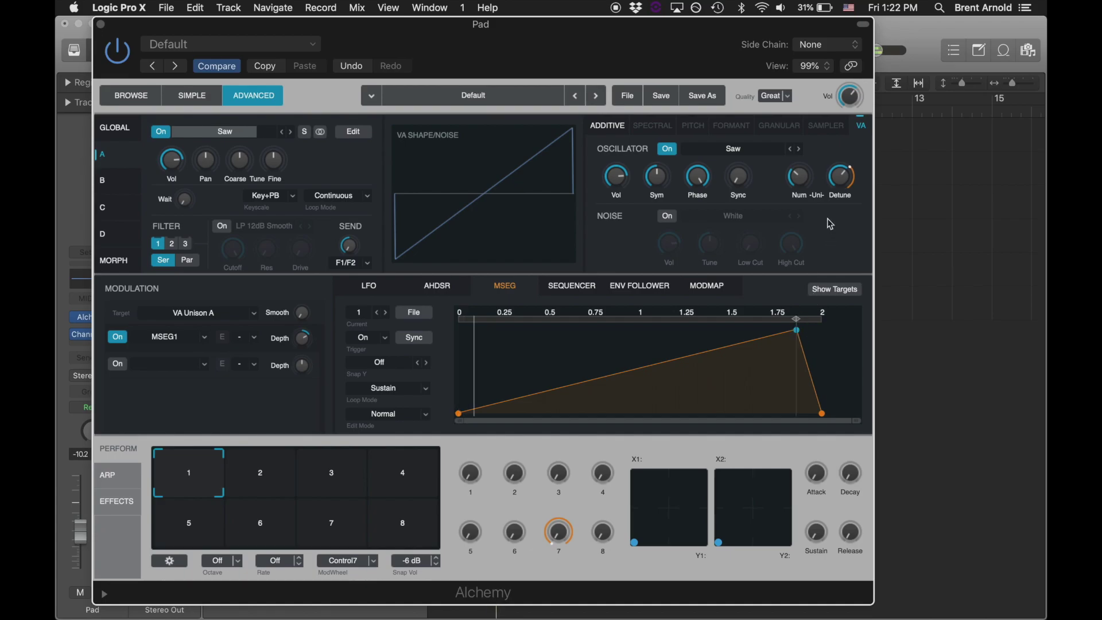
Route MSEG1 to VA Detune A at about -37% depth, nudging the peak slightly later
left_click_drag(839, 178, 830, 259)
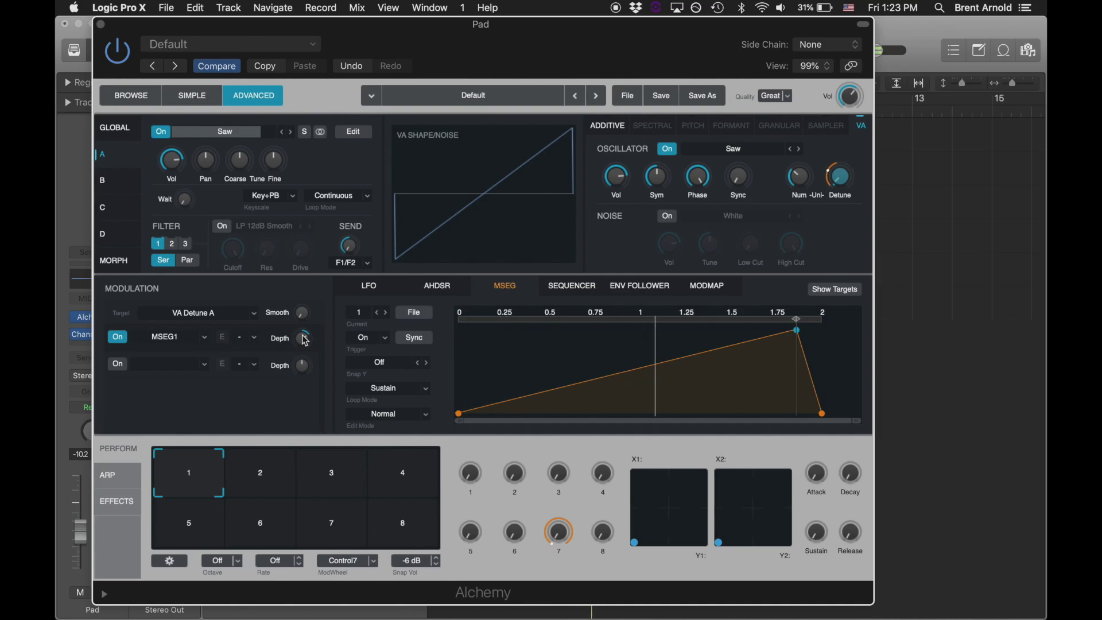
left_click_drag(304, 340, 301, 379)
left_click_drag(796, 330, 806, 330)
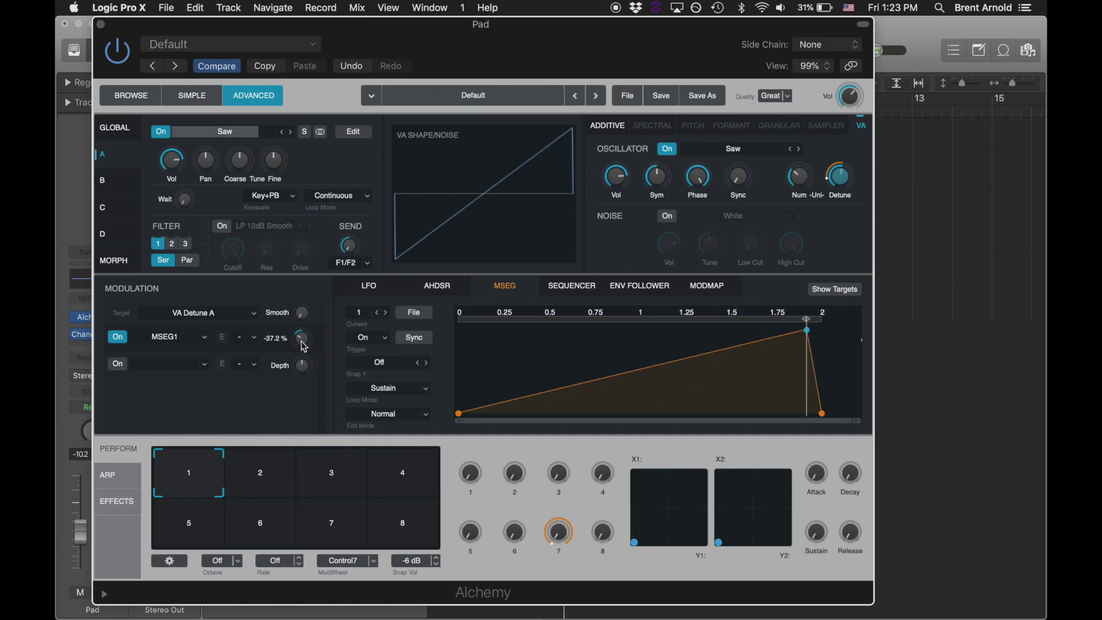
mouse_move(838, 188)
Route MSEG1 to oscillator A's Uni Num at about 49.6% and move its peak to 2.00
left_click(799, 182)
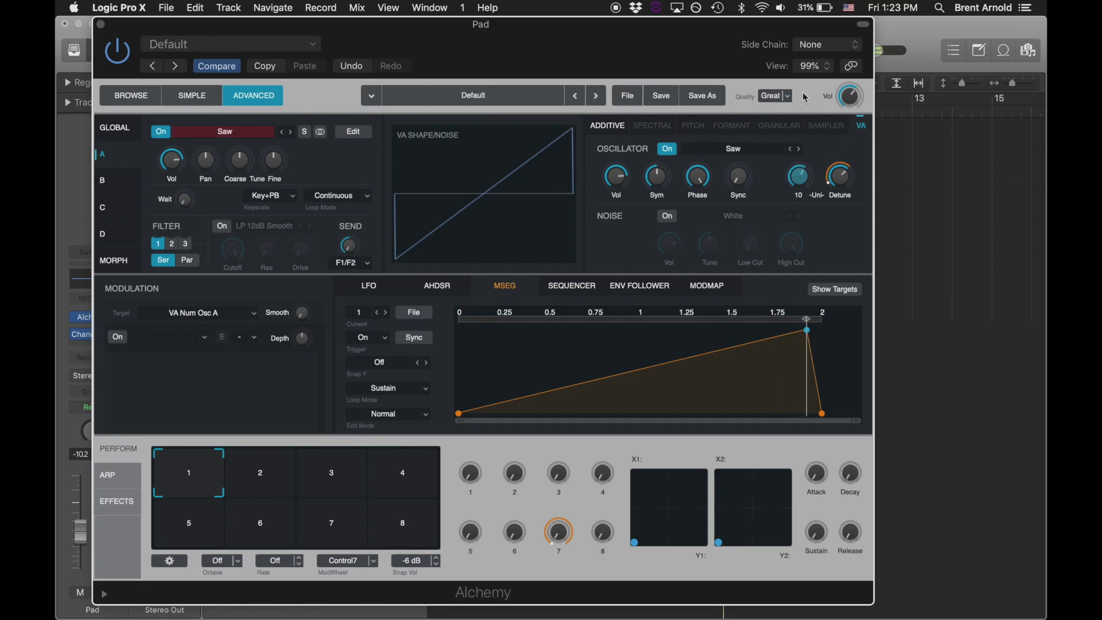
right_click(801, 184)
mouse_move(834, 196)
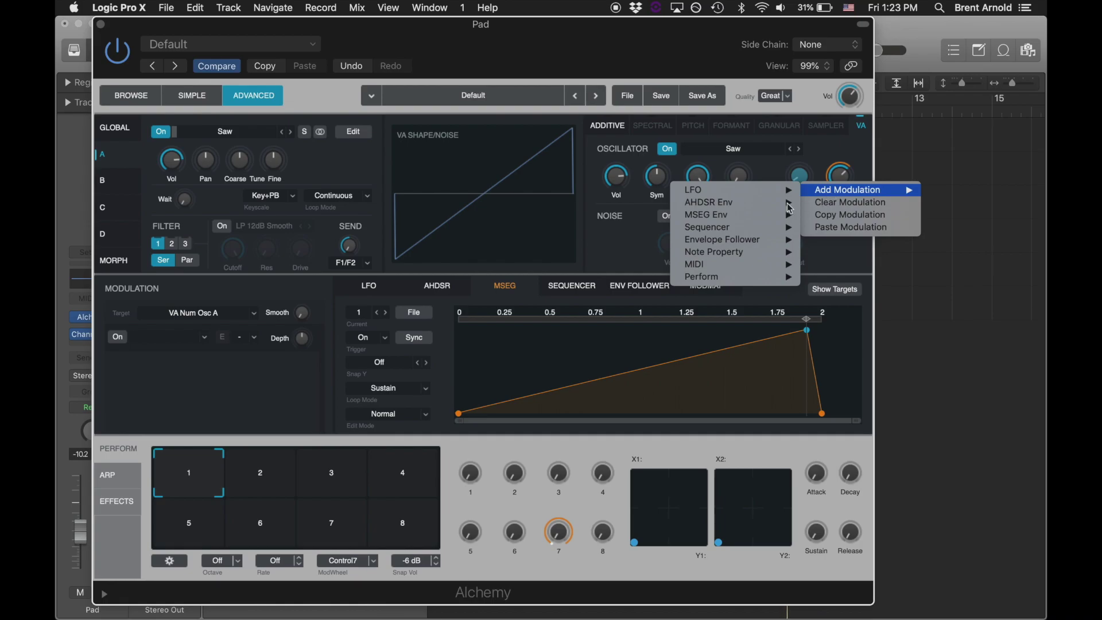
mouse_move(746, 214)
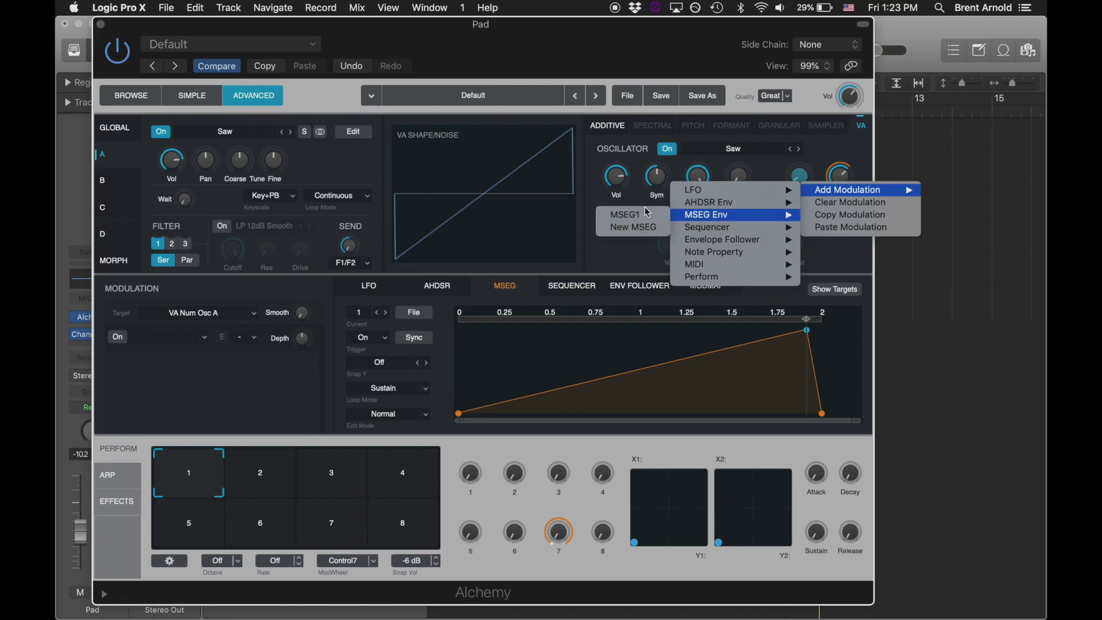
left_click(643, 214)
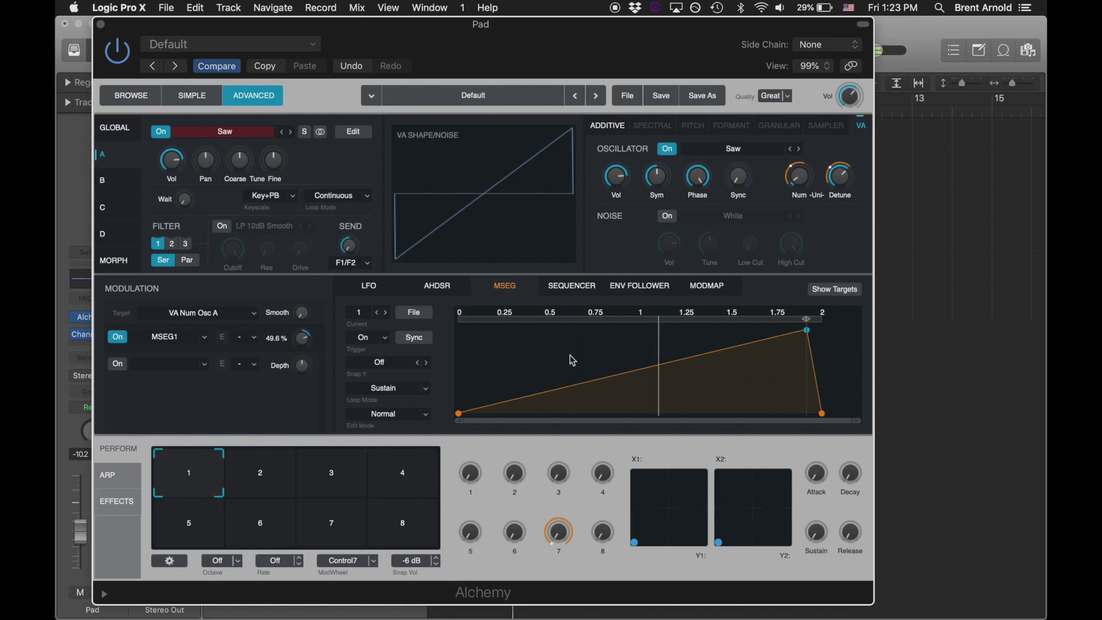
left_click_drag(807, 330, 822, 330)
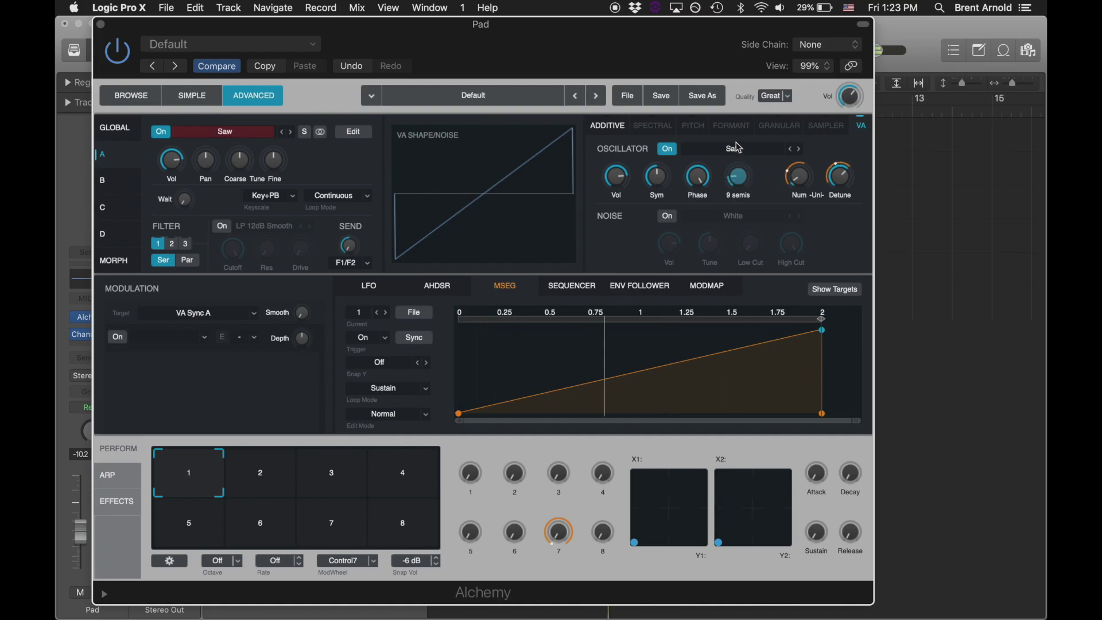
Set oscillator A's Sync knob to about 18 semis, up from 9
left_click_drag(741, 175, 737, 122)
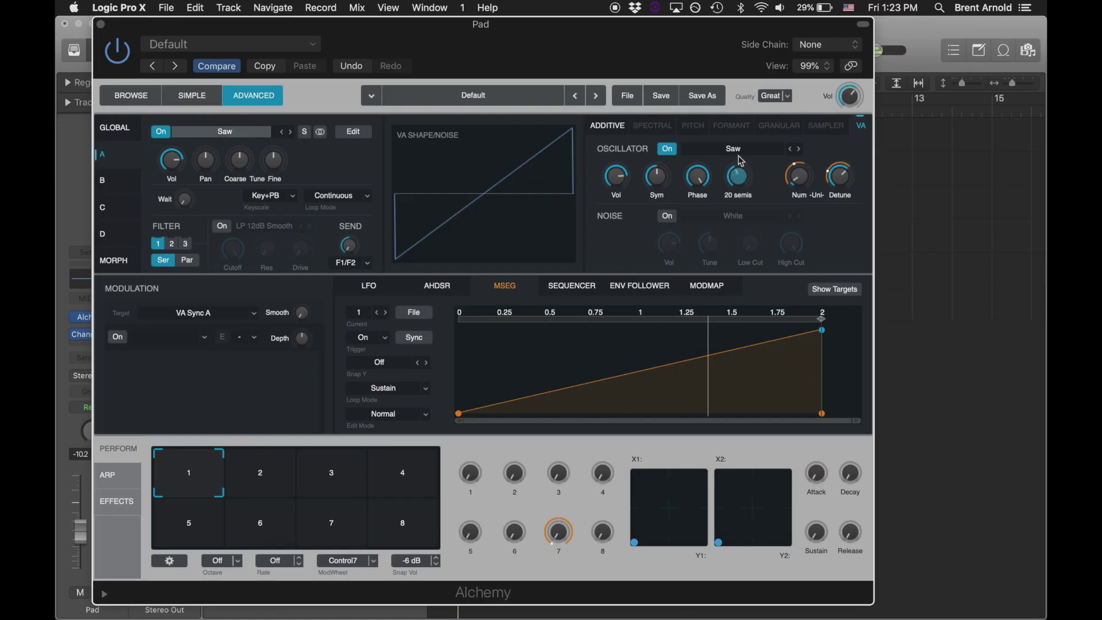
left_click_drag(743, 158, 738, 184)
Add a new LFO2 to modulate the oscillator sync and turn off its tempo sync
right_click(739, 185)
mouse_move(784, 200)
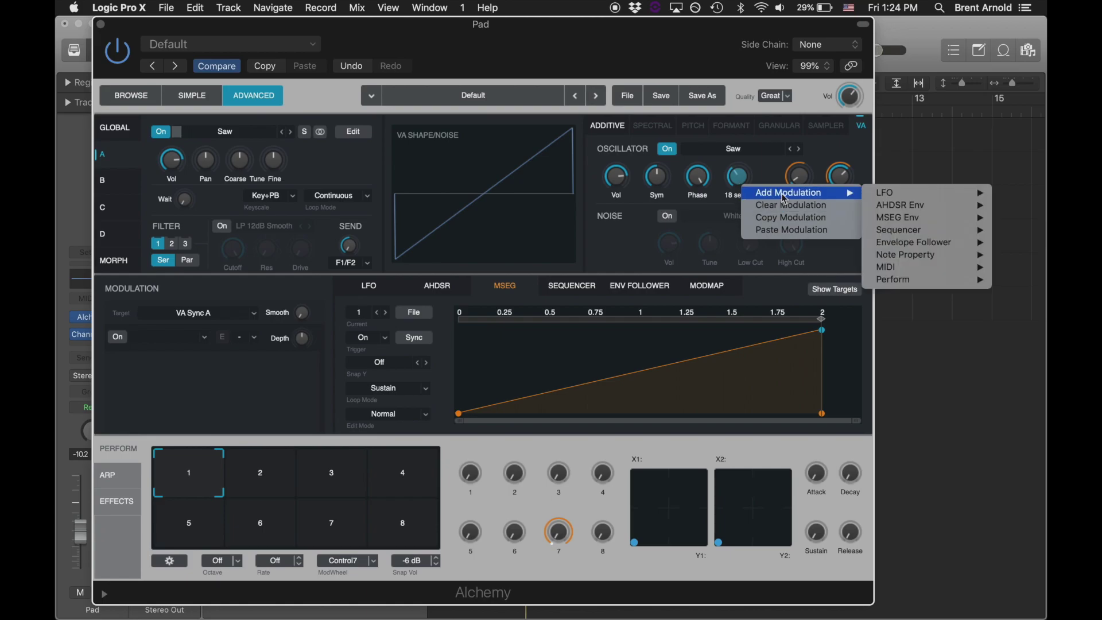
mouse_move(888, 198)
left_click(845, 206)
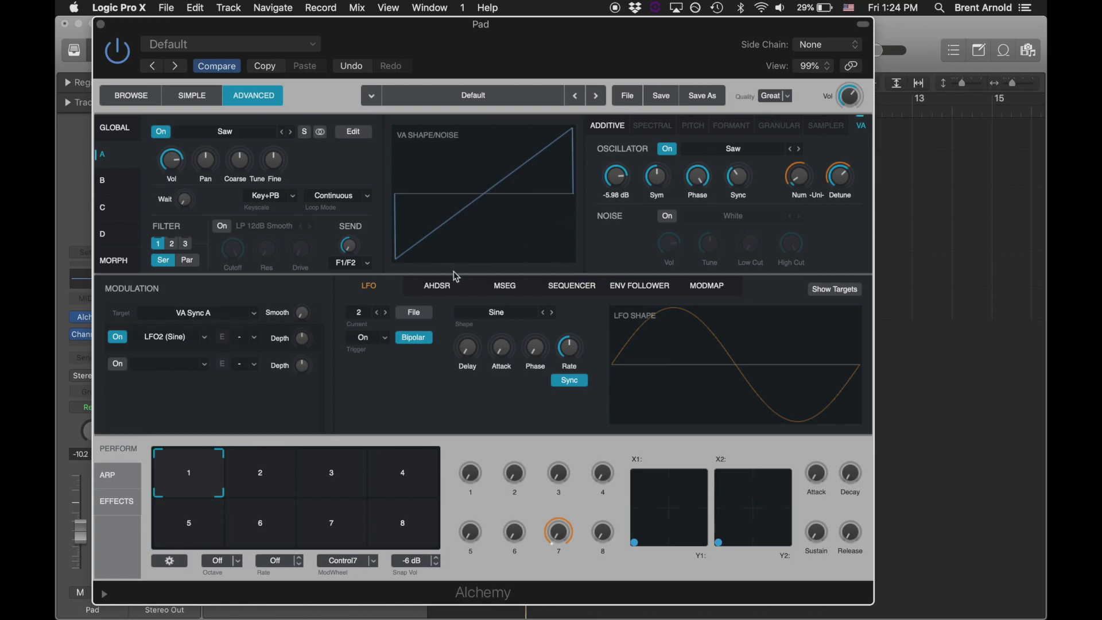
left_click(569, 380)
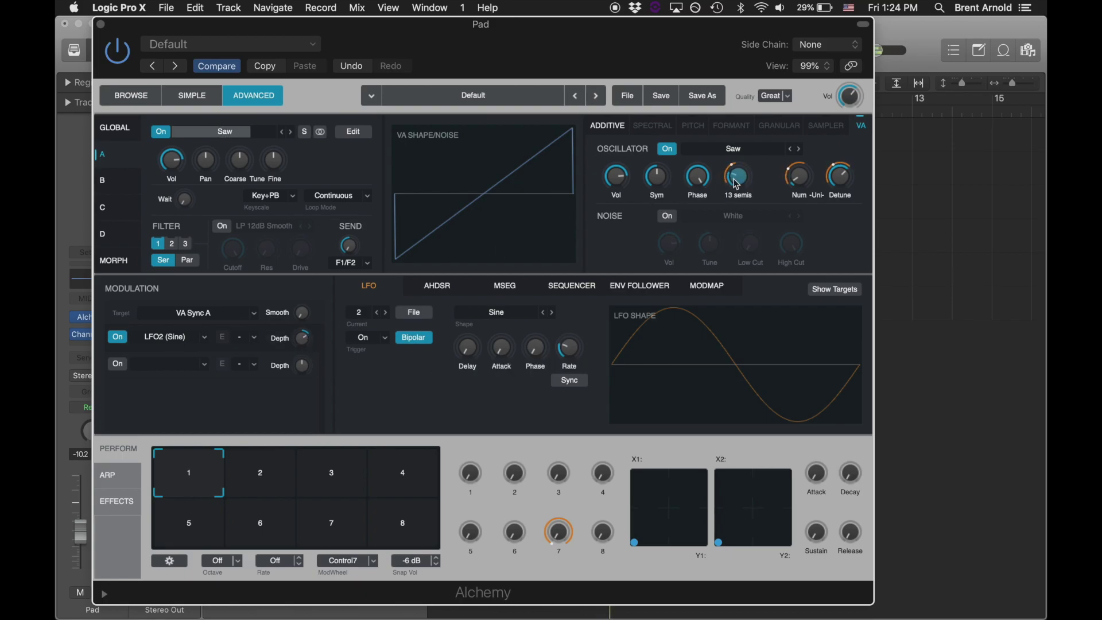
Set the LFO2 trigger to Off and its rate to 0.15 Hz
scroll(736, 185, "down", 1)
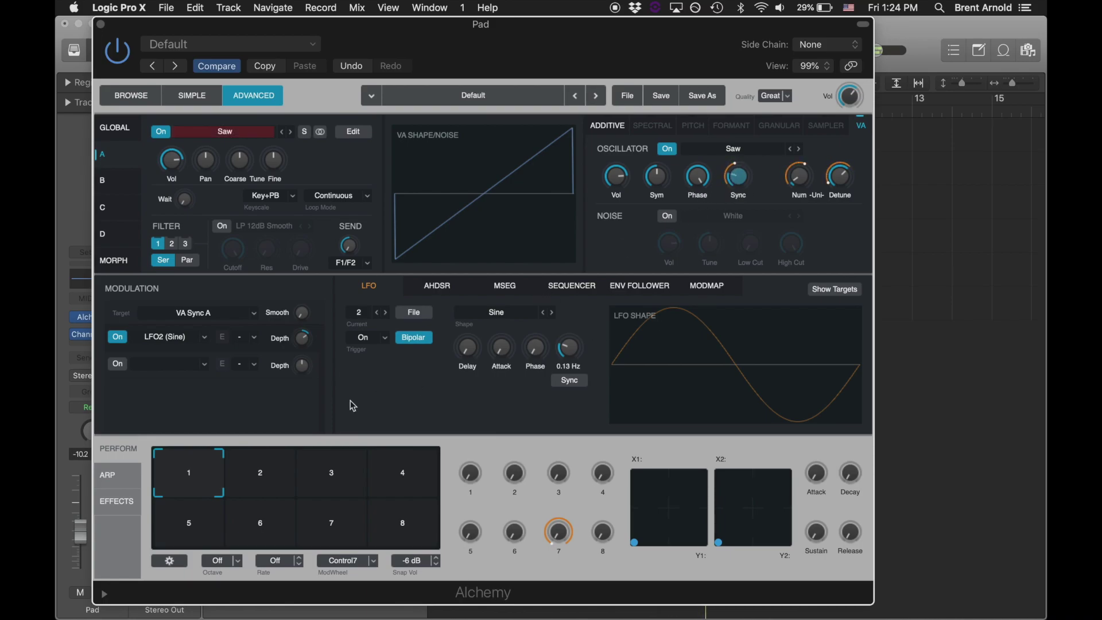
left_click(373, 339)
left_click(368, 343)
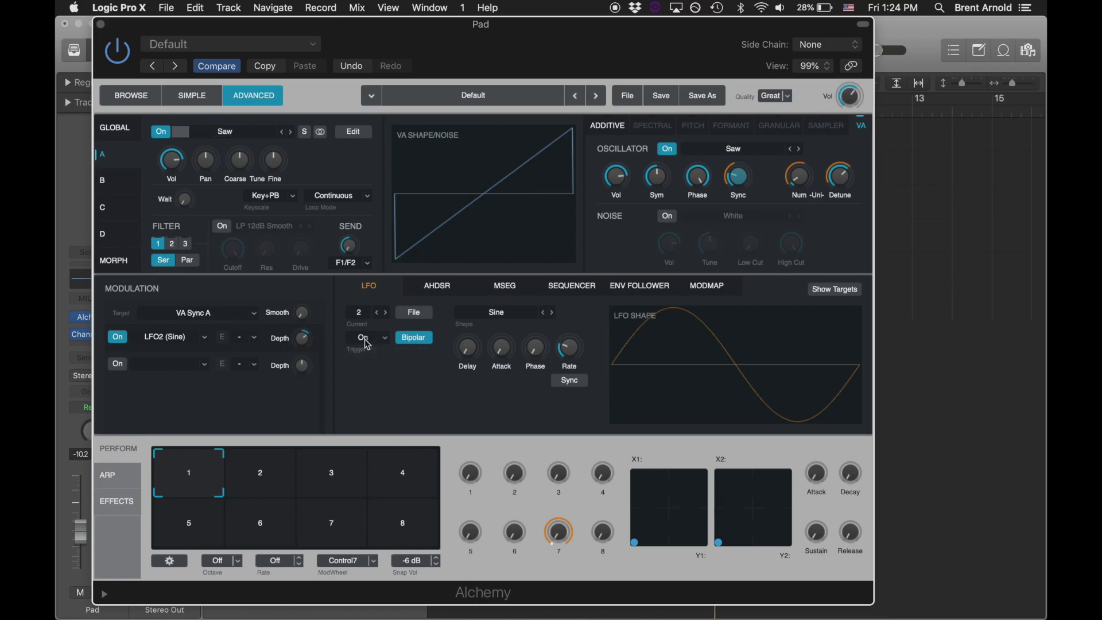
left_click(384, 343)
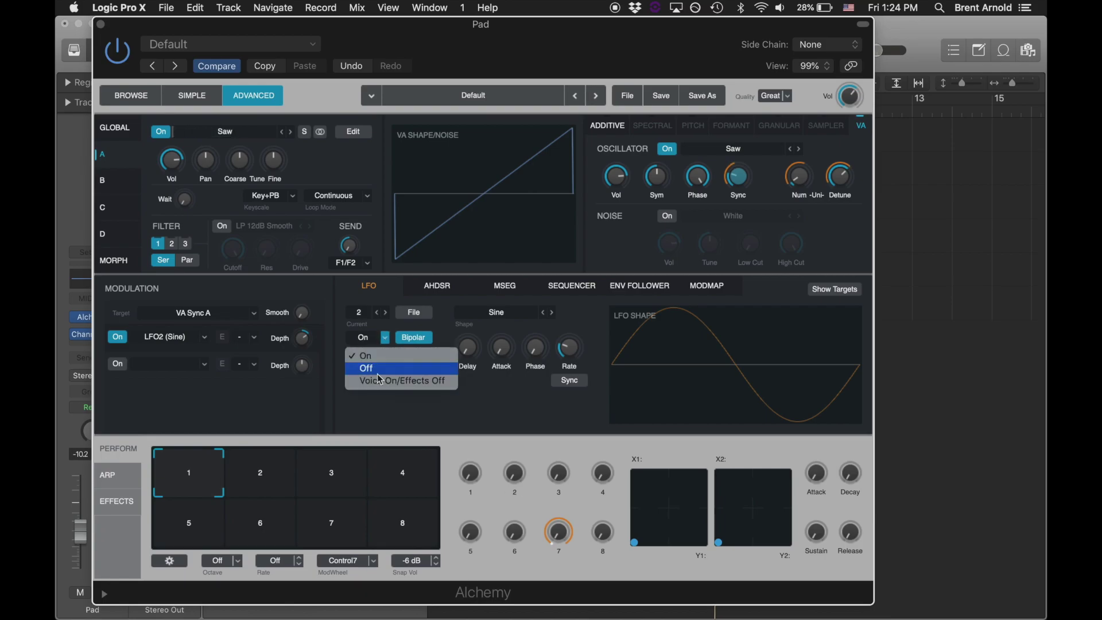
left_click(377, 370)
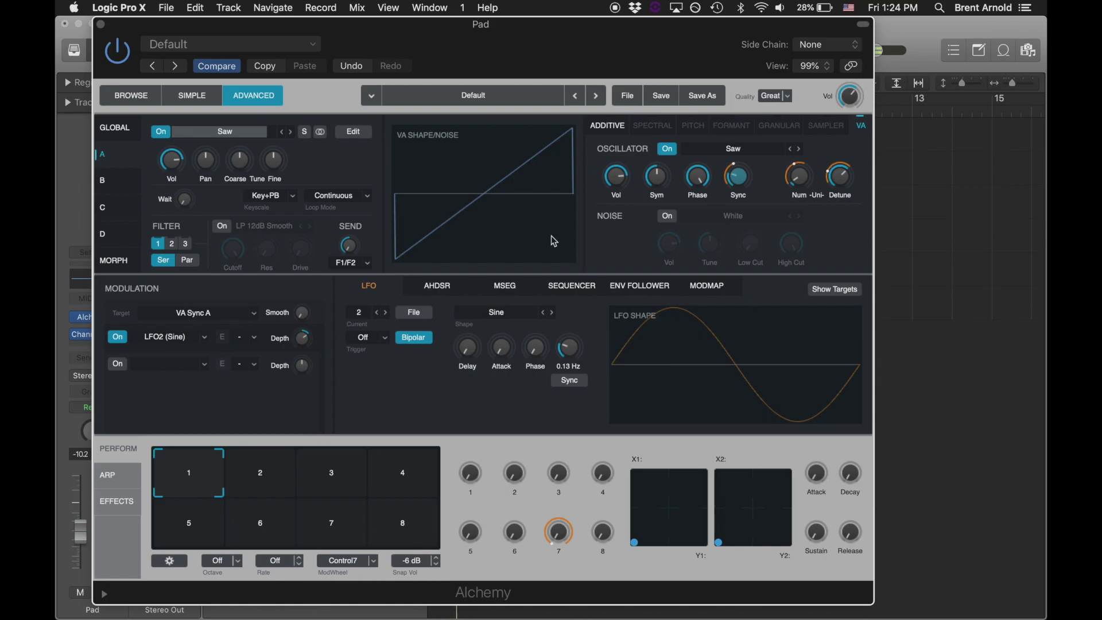
mouse_move(305, 344)
mouse_move(572, 351)
left_click_drag(572, 352, 571, 350)
mouse_move(744, 200)
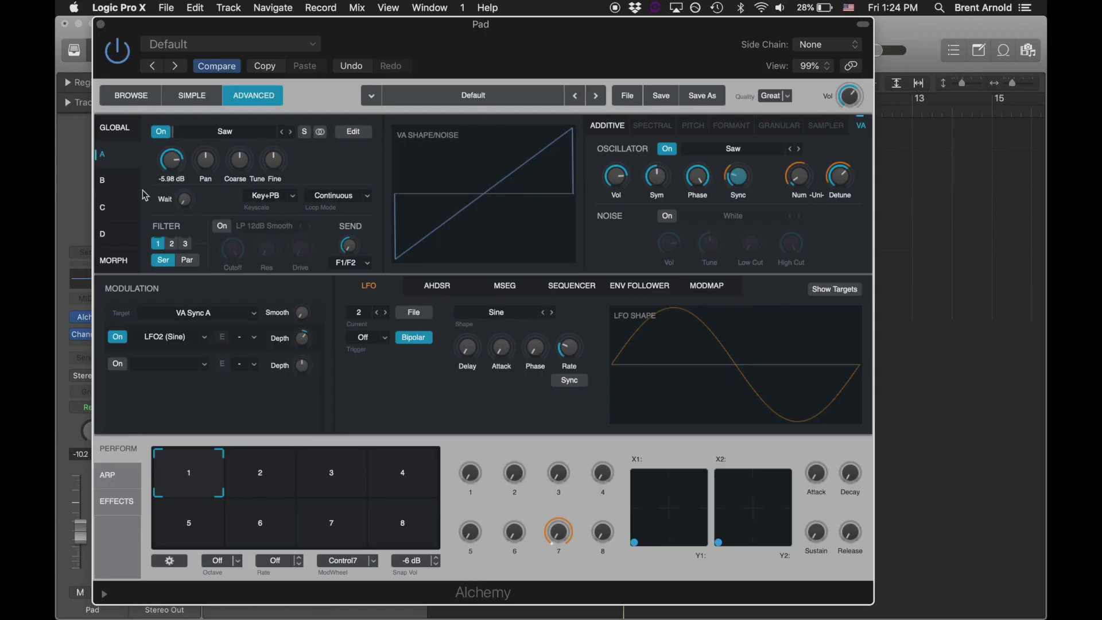
In source B, switch the oscillator off and noise on, then step the noise type to Ocean
left_click(115, 185)
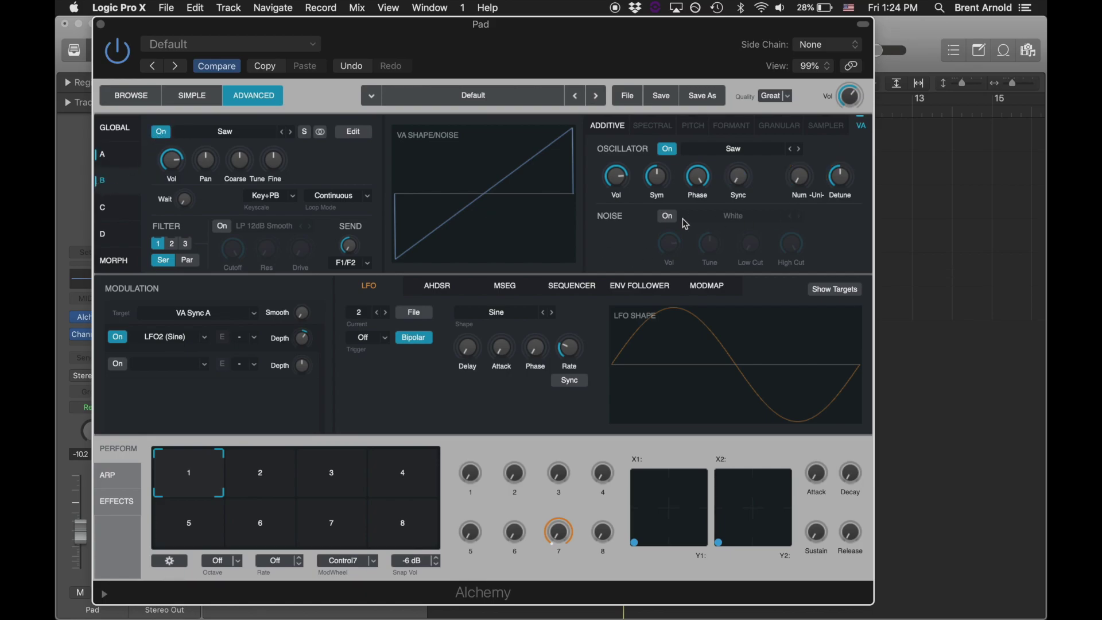
left_click(669, 150)
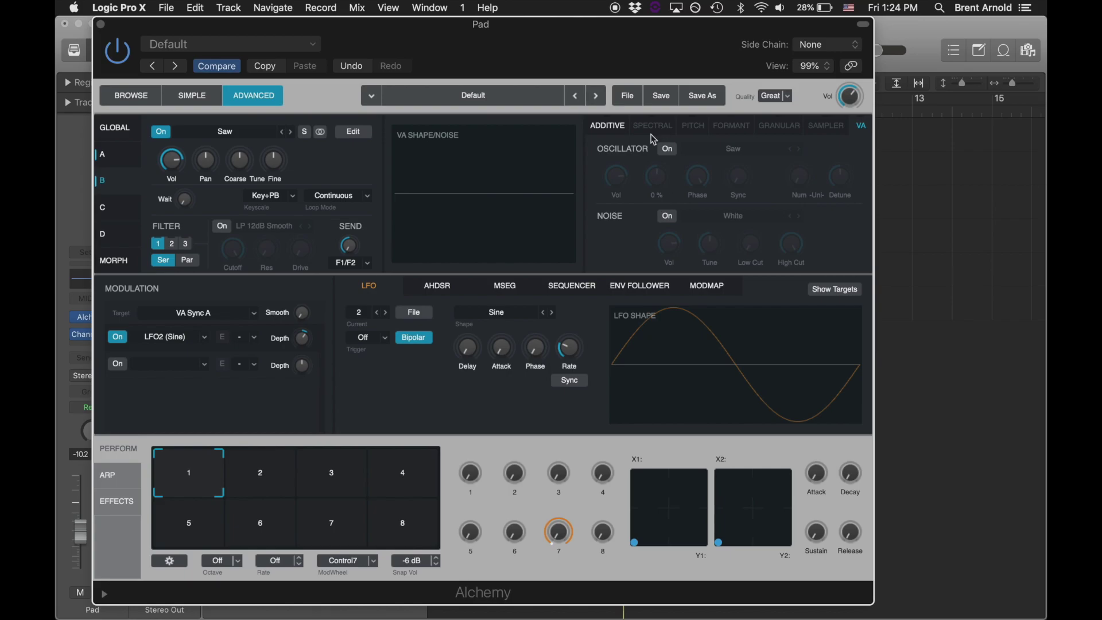
left_click(667, 216)
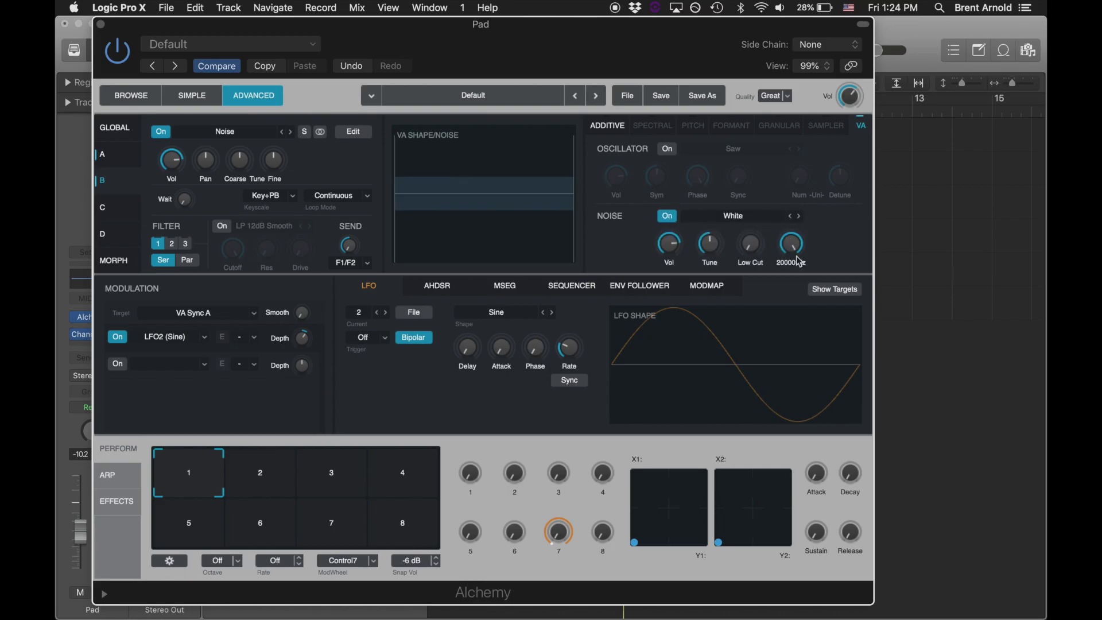
left_click(666, 248)
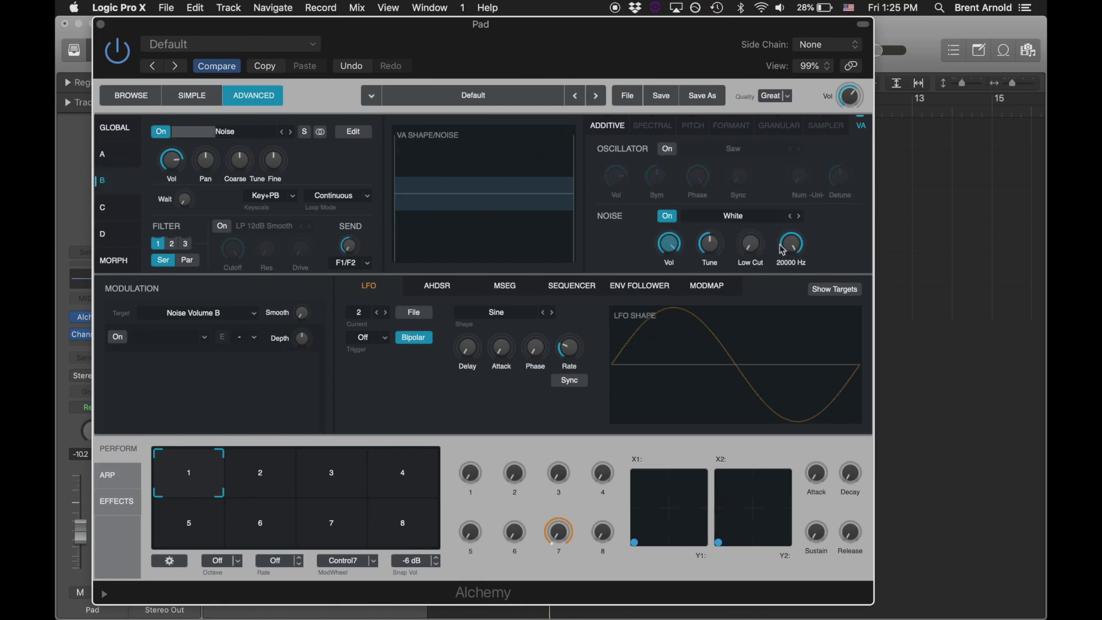
left_click(751, 233)
left_click(792, 218)
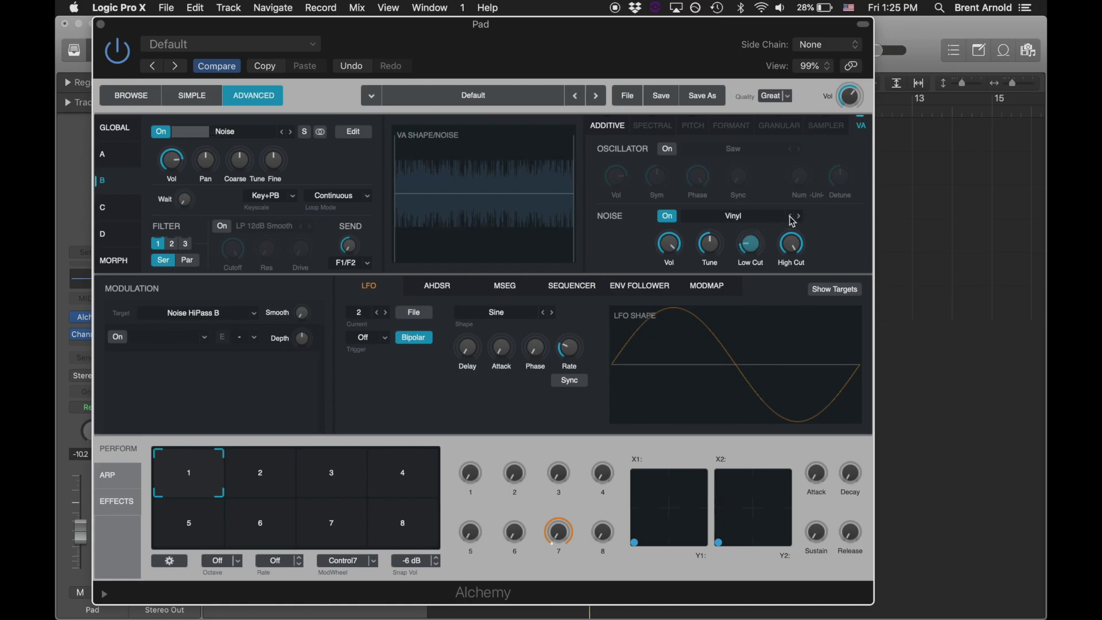
left_click(792, 219)
left_click(793, 219)
left_click(792, 219)
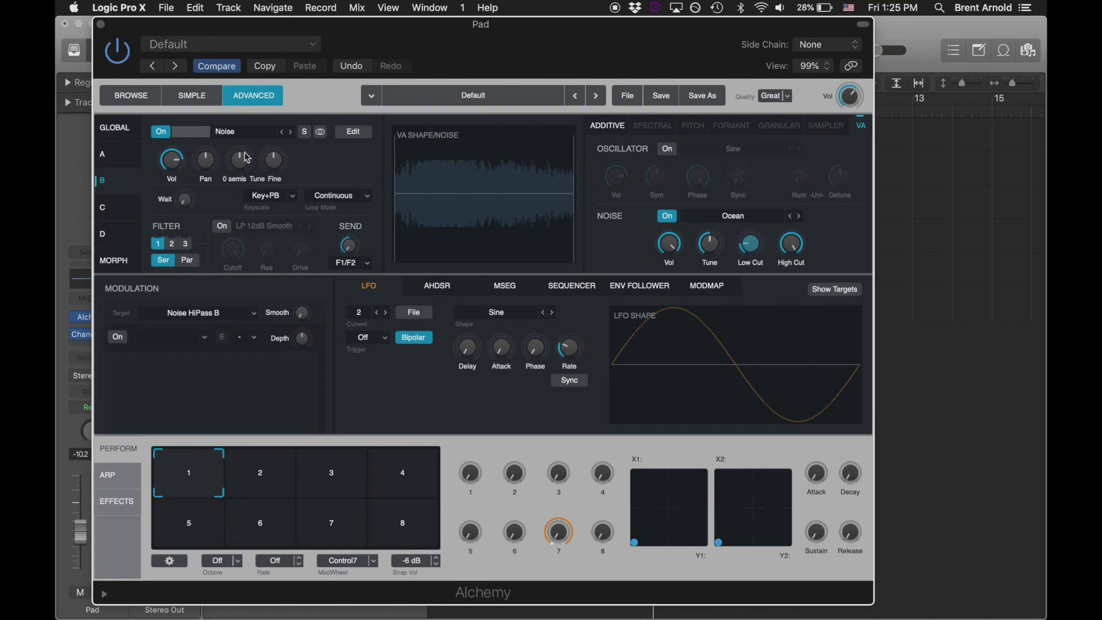
Check source B's filter send in the Global overview, then return to source B
left_click(114, 128)
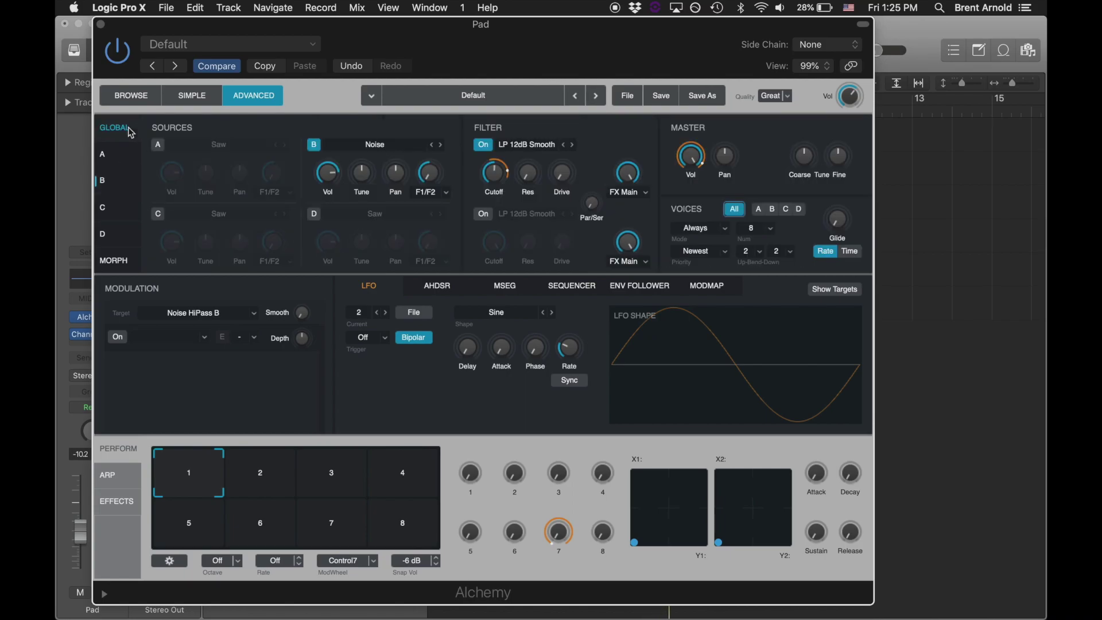
left_click(430, 172)
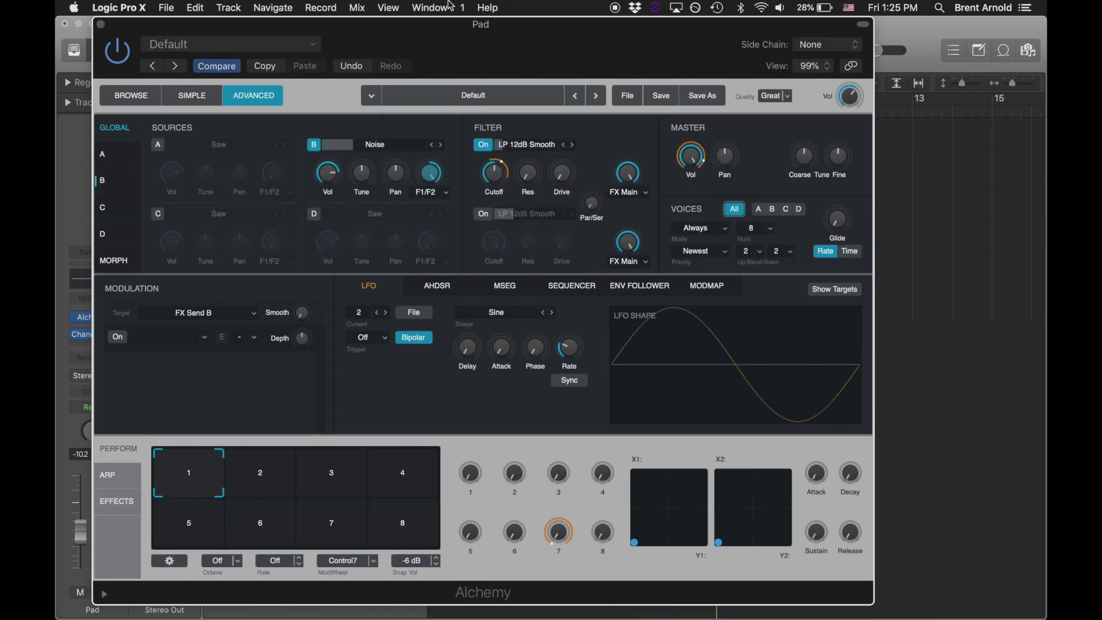
left_click(114, 172)
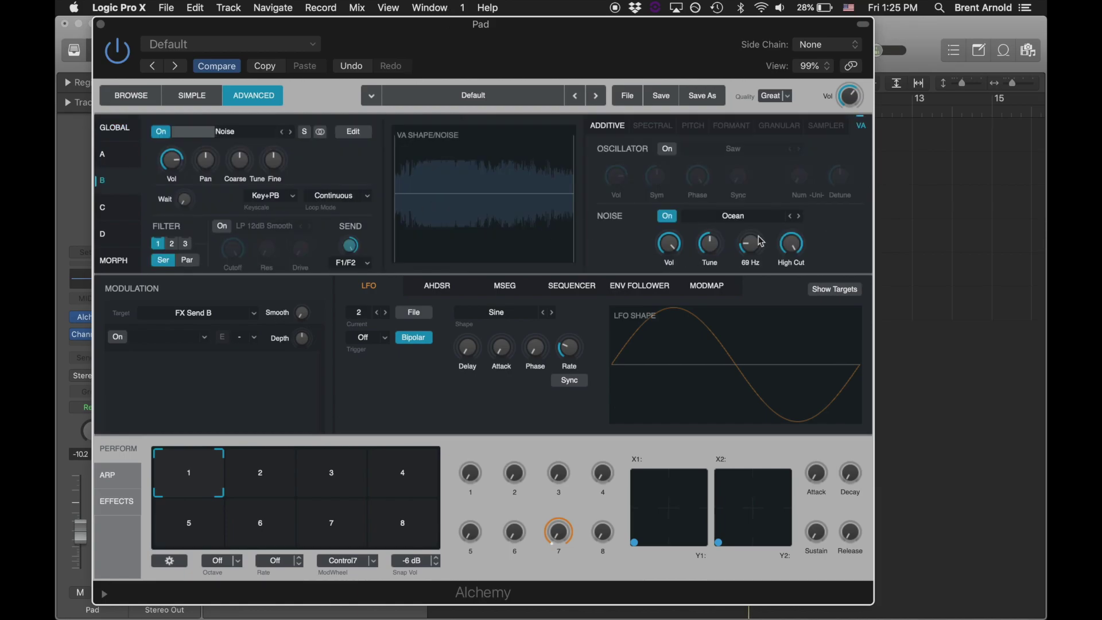
Add MSEG1 as a modulator on the noise High Cut
right_click(792, 248)
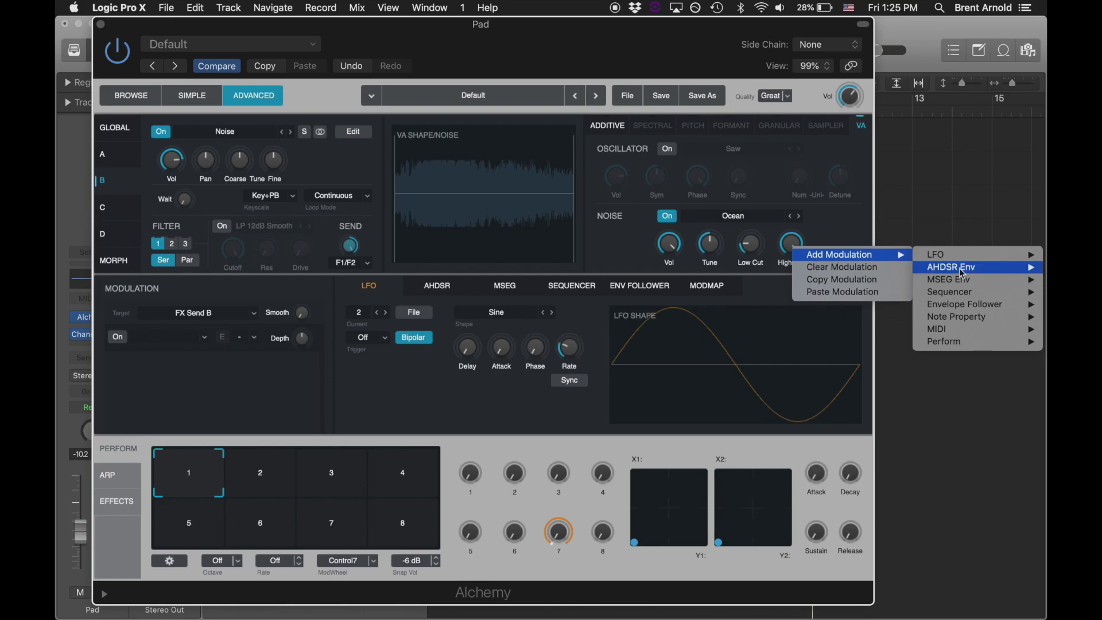
mouse_move(961, 284)
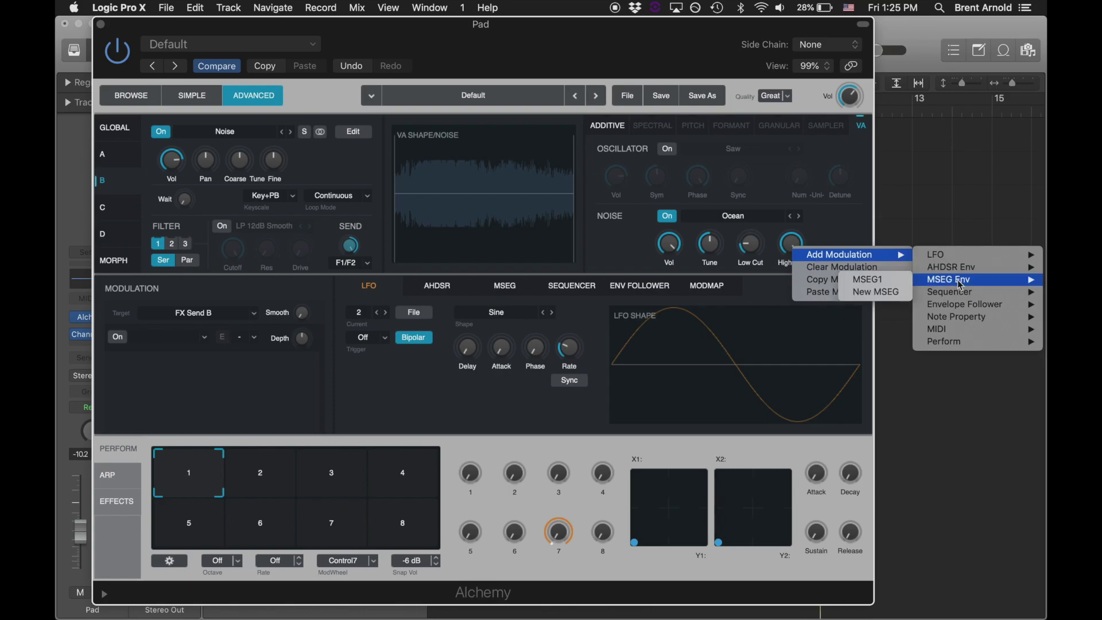
left_click(894, 286)
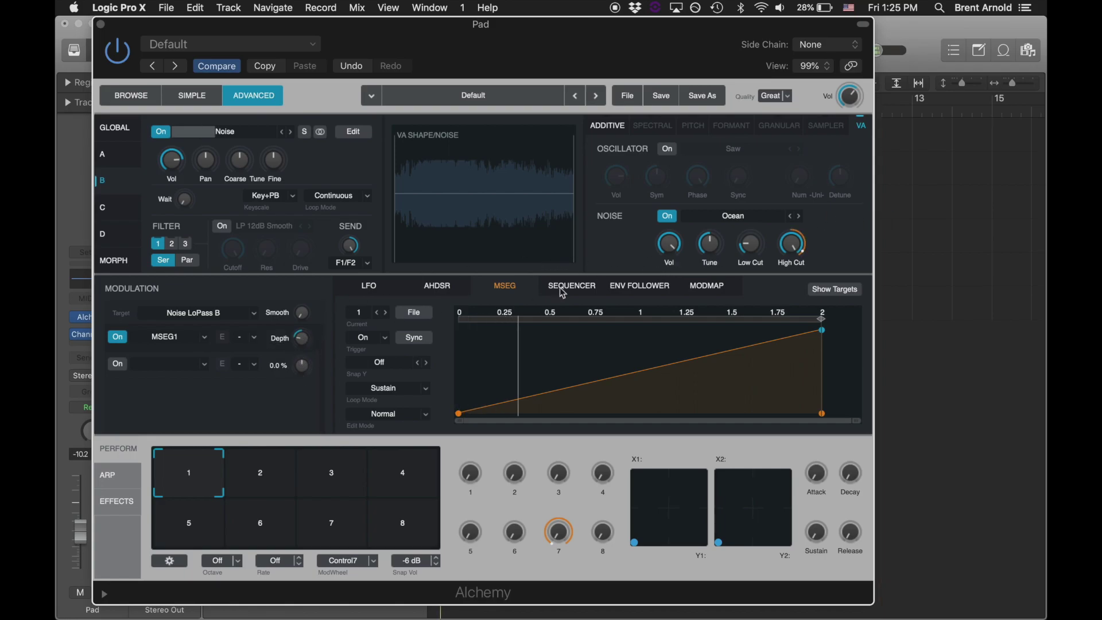
Lower the noise High Cut below 20000 Hz and raise the Low Cut
mouse_move(794, 246)
left_click_drag(794, 246, 793, 248)
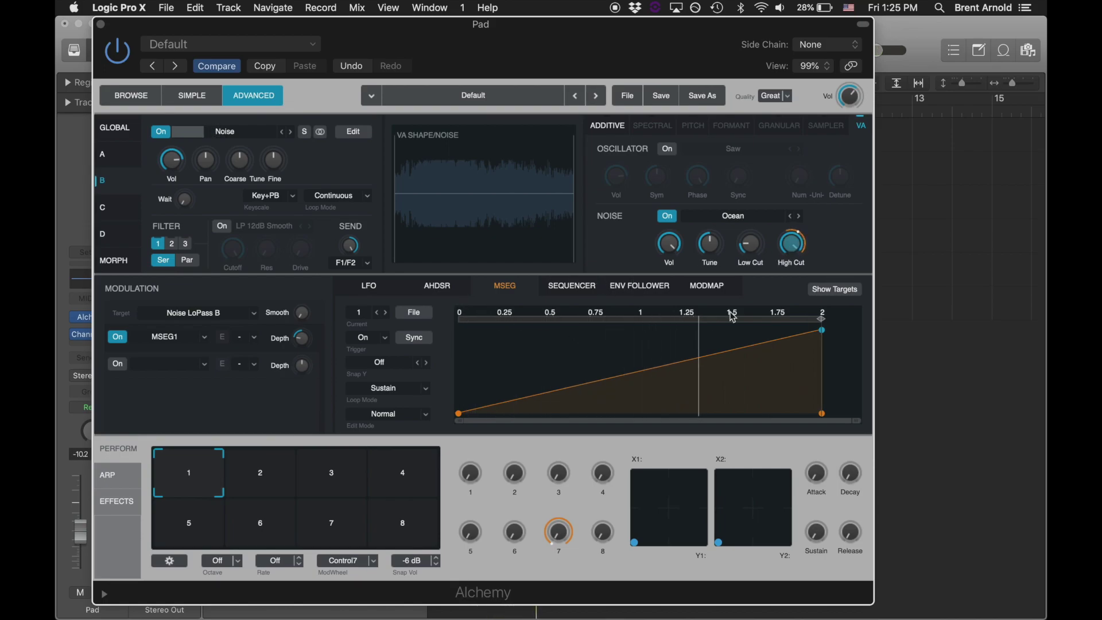
left_click_drag(749, 245, 749, 217)
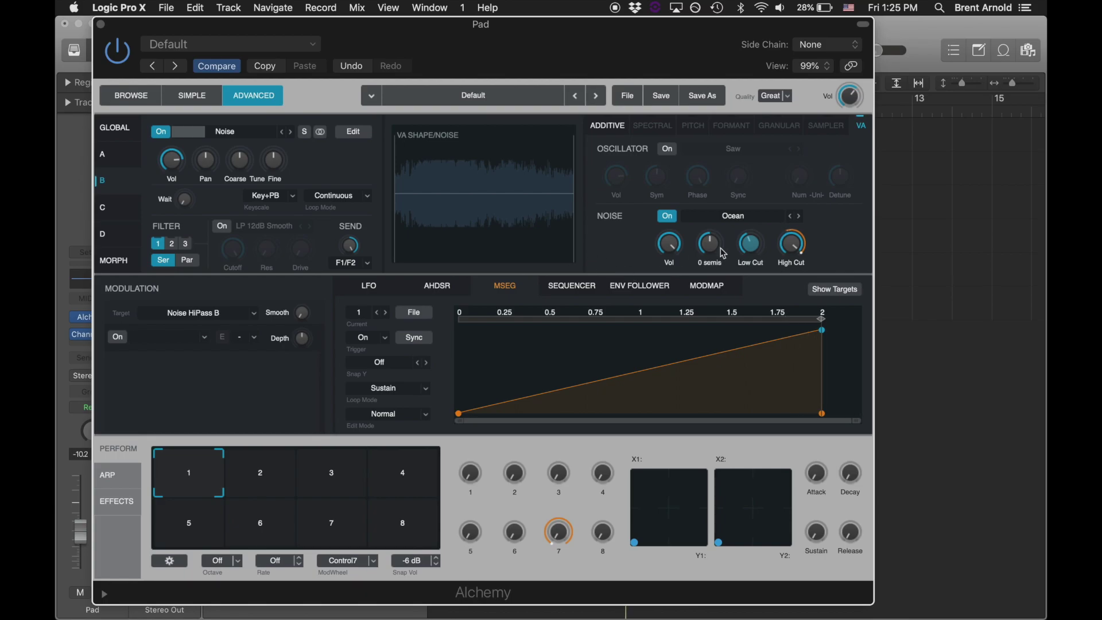
Add Sequencer 1 as a second modulator on the noise High Cut
right_click(792, 248)
mouse_move(893, 253)
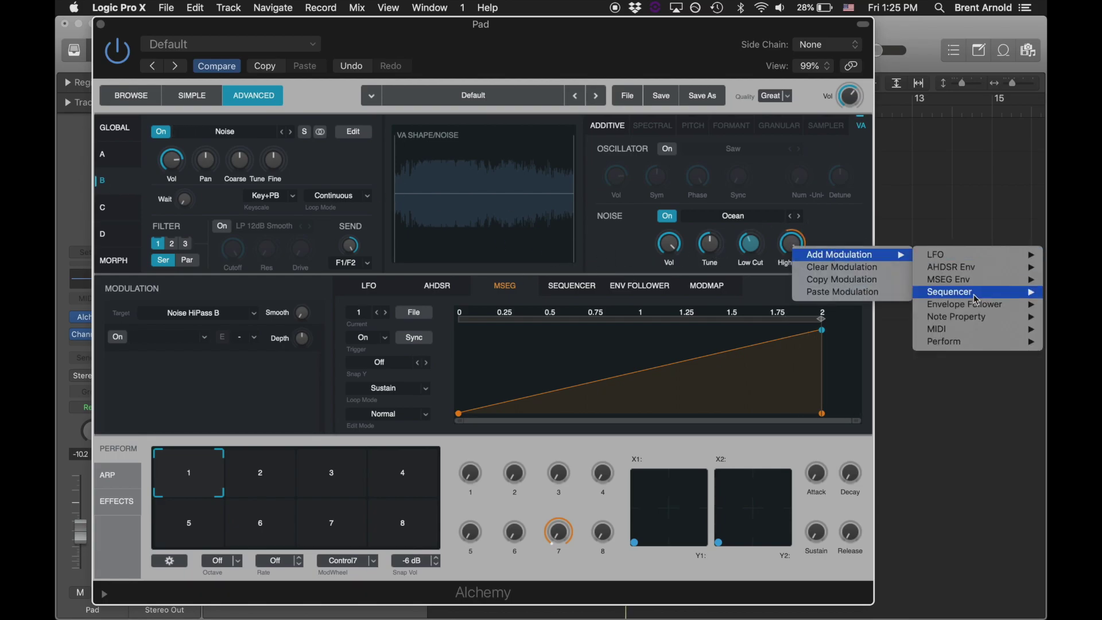
mouse_move(976, 299)
left_click(874, 296)
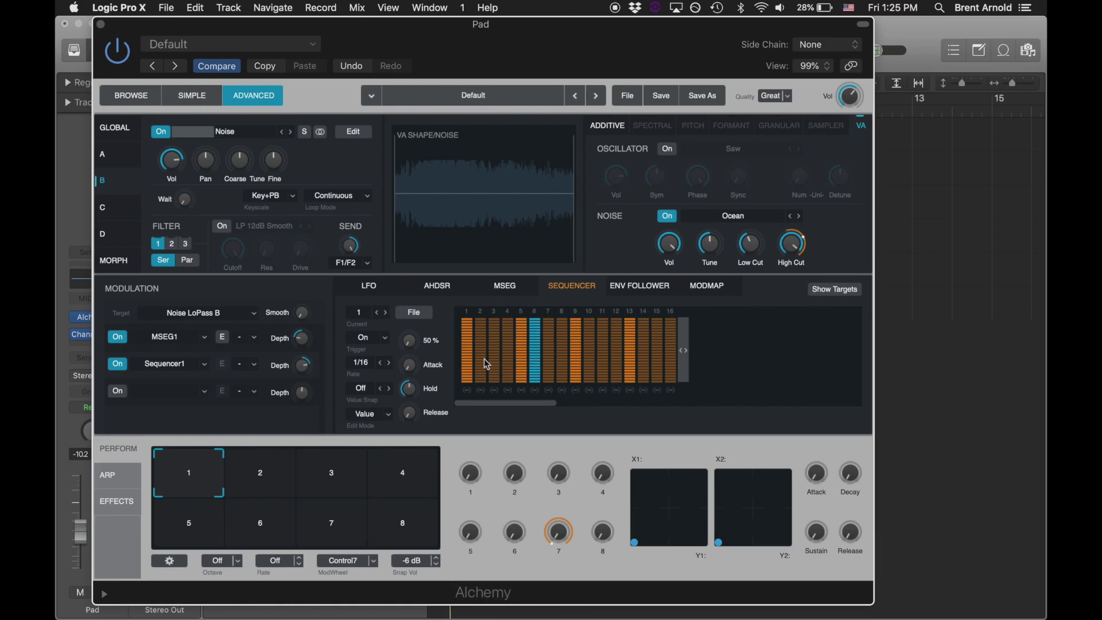
Lower sequencer steps 2, 3, 5, 6, 8, 9, 11, 12, 14 and 15 into an uneven pattern
left_click_drag(484, 359, 481, 372)
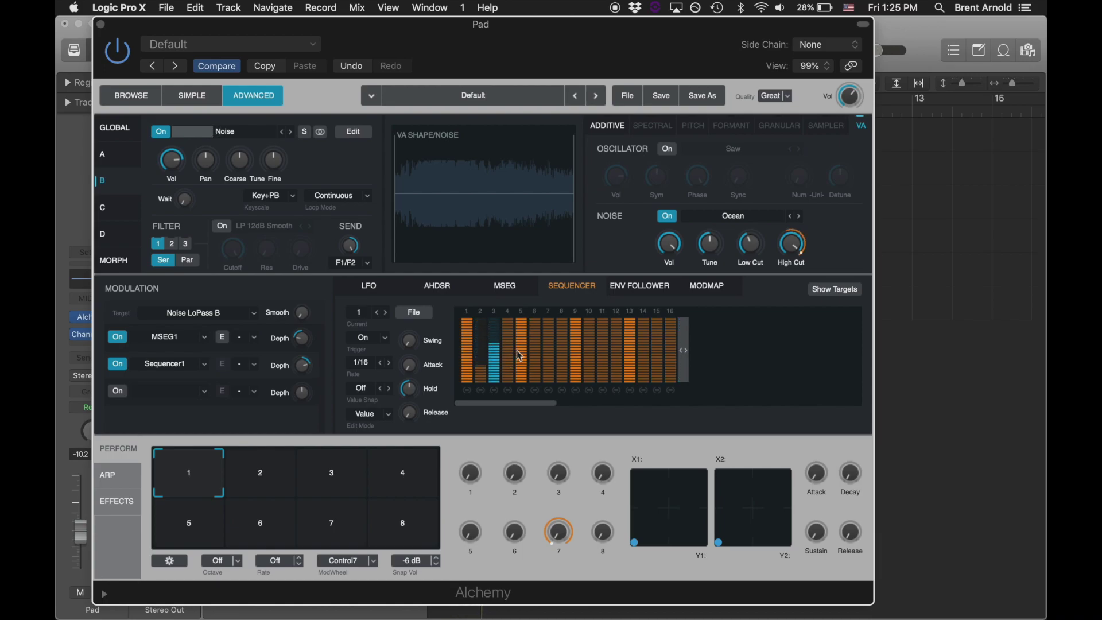
left_click(493, 343)
left_click(524, 368)
left_click(535, 342)
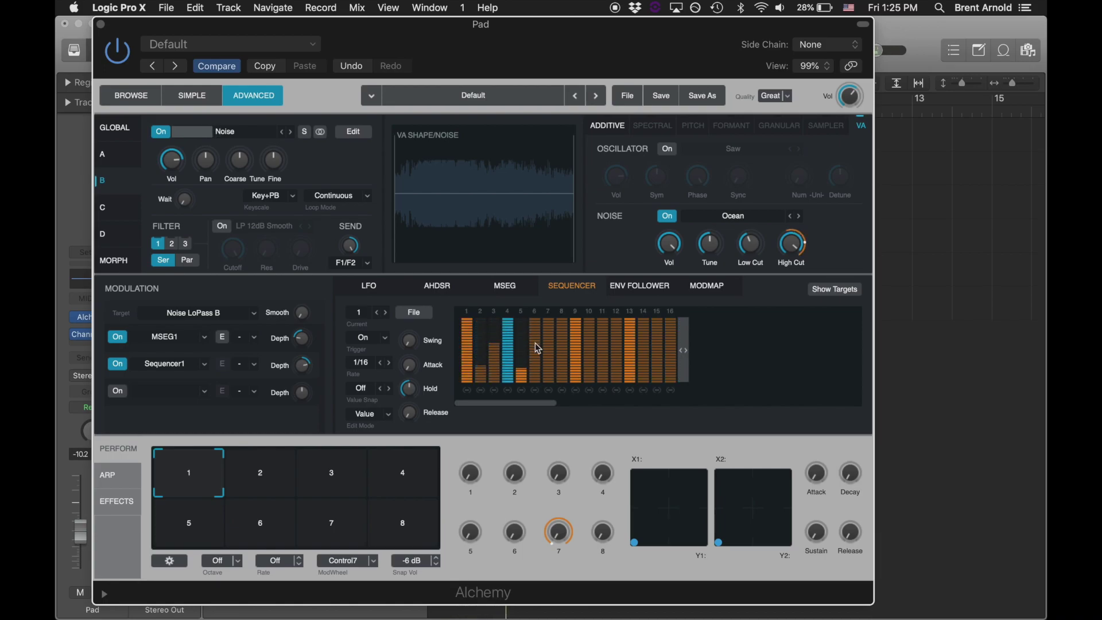
left_click(562, 370)
left_click(581, 345)
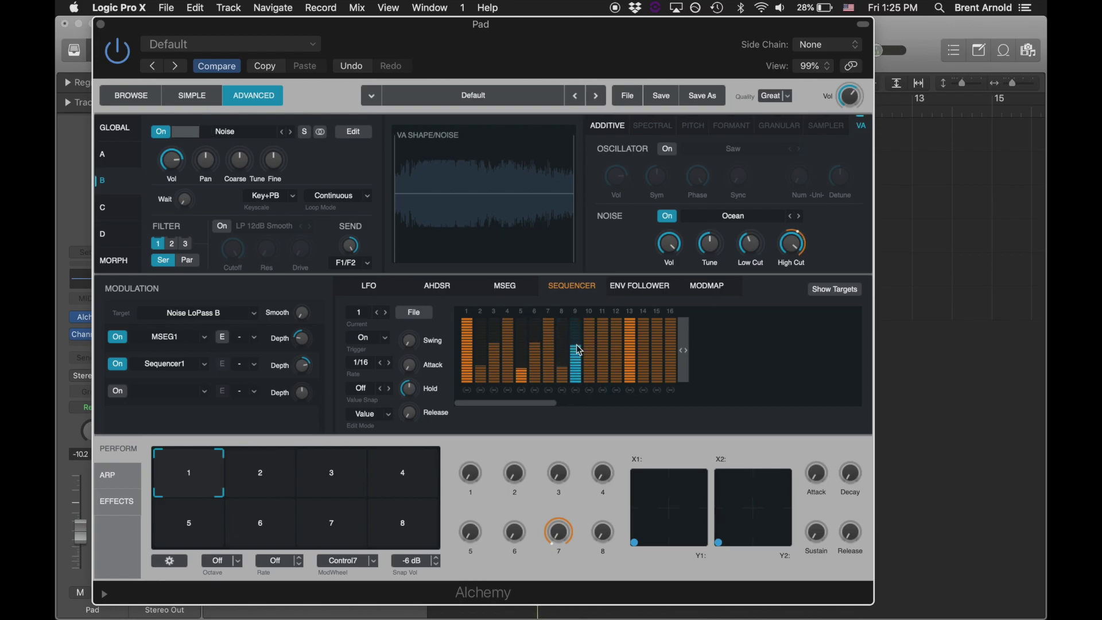
left_click(602, 368)
left_click(616, 346)
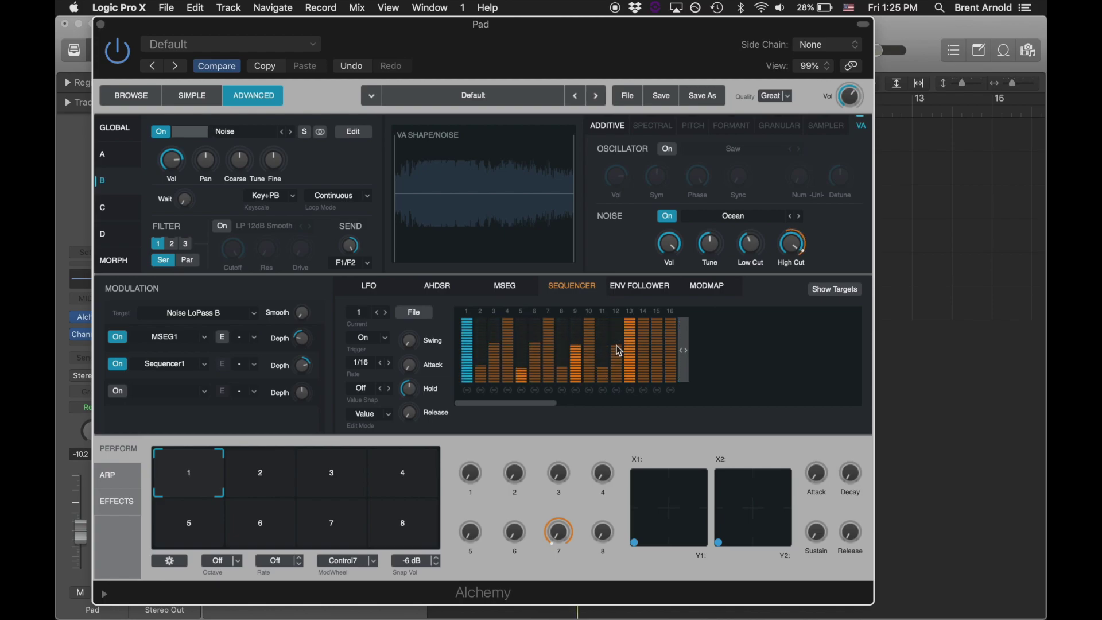
left_click(644, 369)
left_click(658, 341)
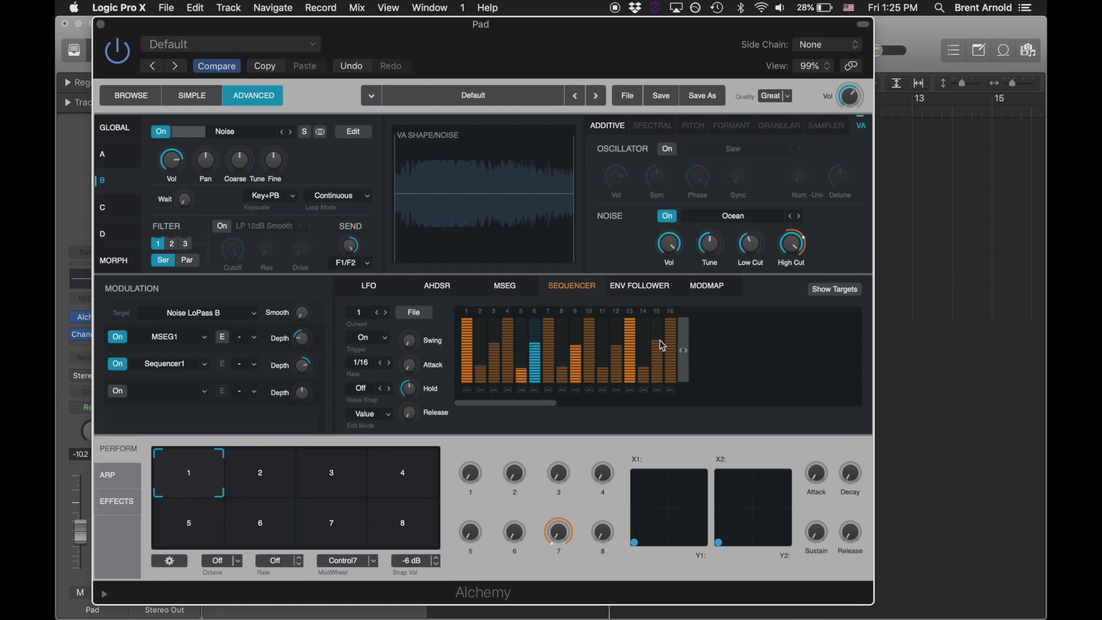
left_click(494, 344)
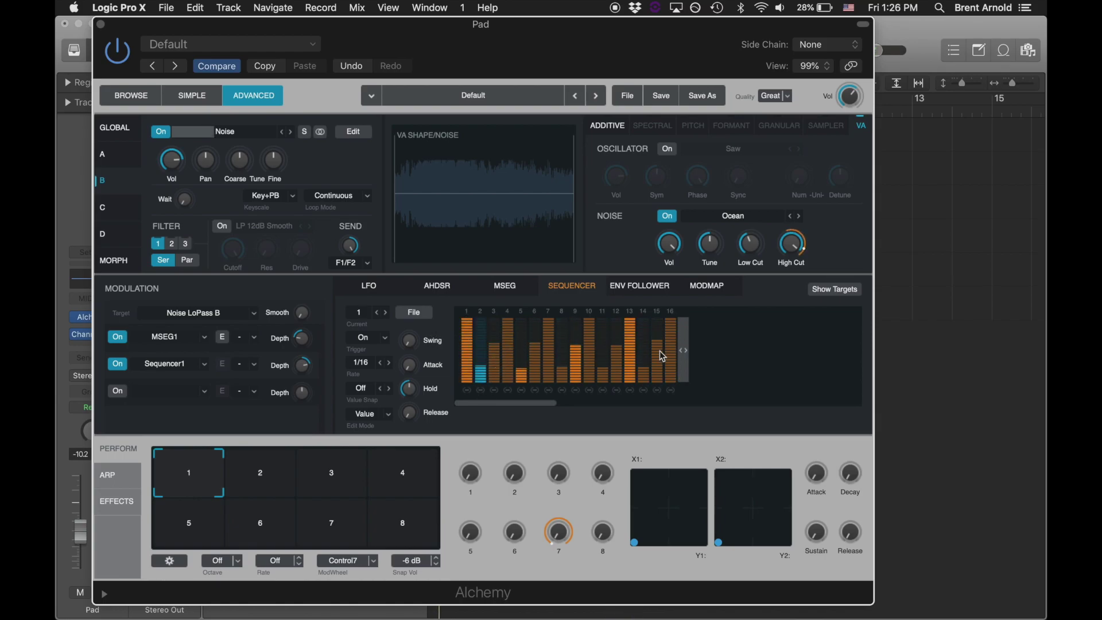
Bring the MSEG ramp envelope editor back into view
mouse_move(755, 260)
mouse_move(411, 406)
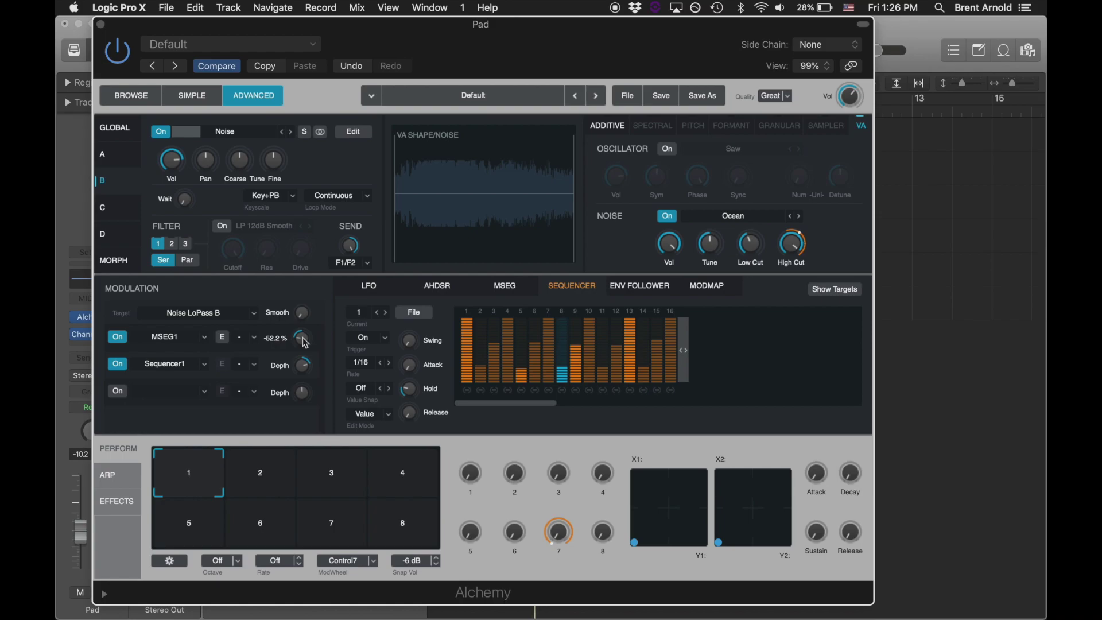
mouse_move(306, 371)
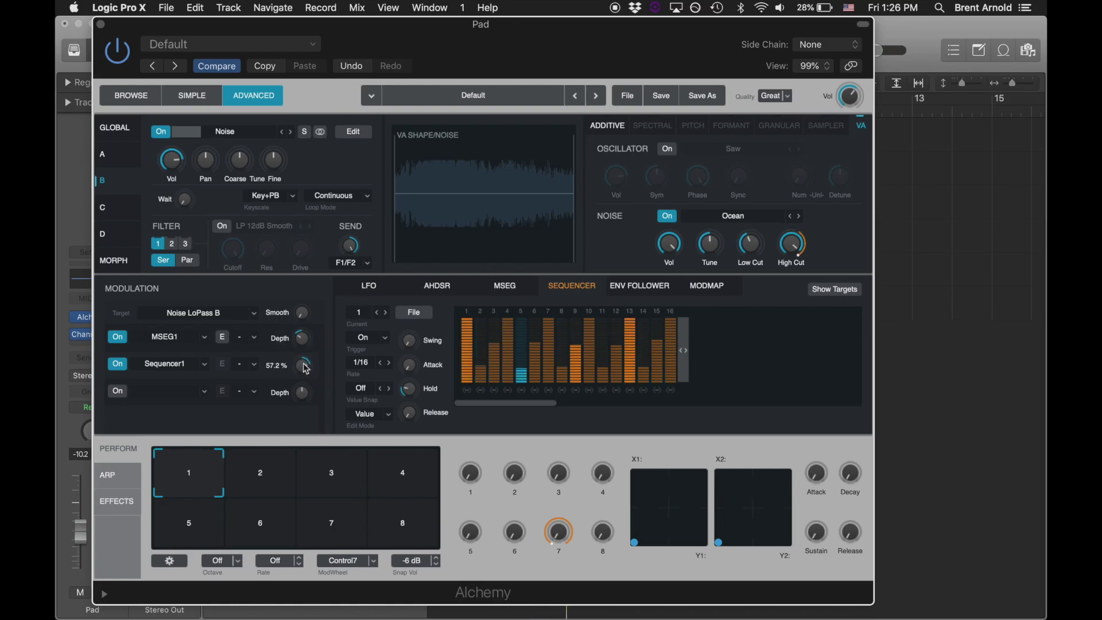
left_click(799, 253)
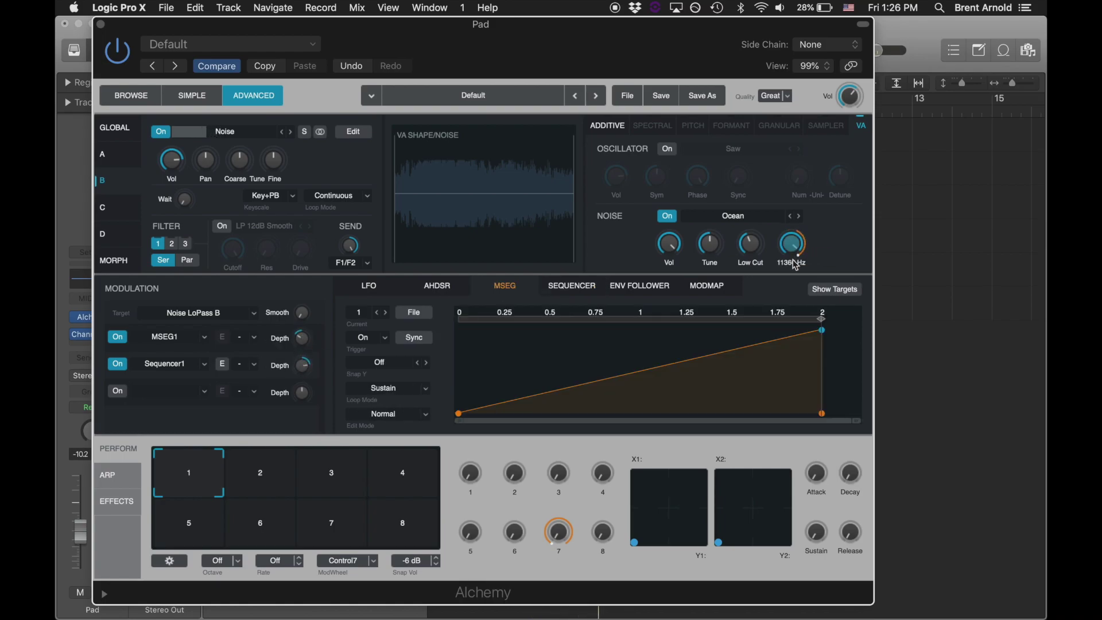
mouse_move(298, 358)
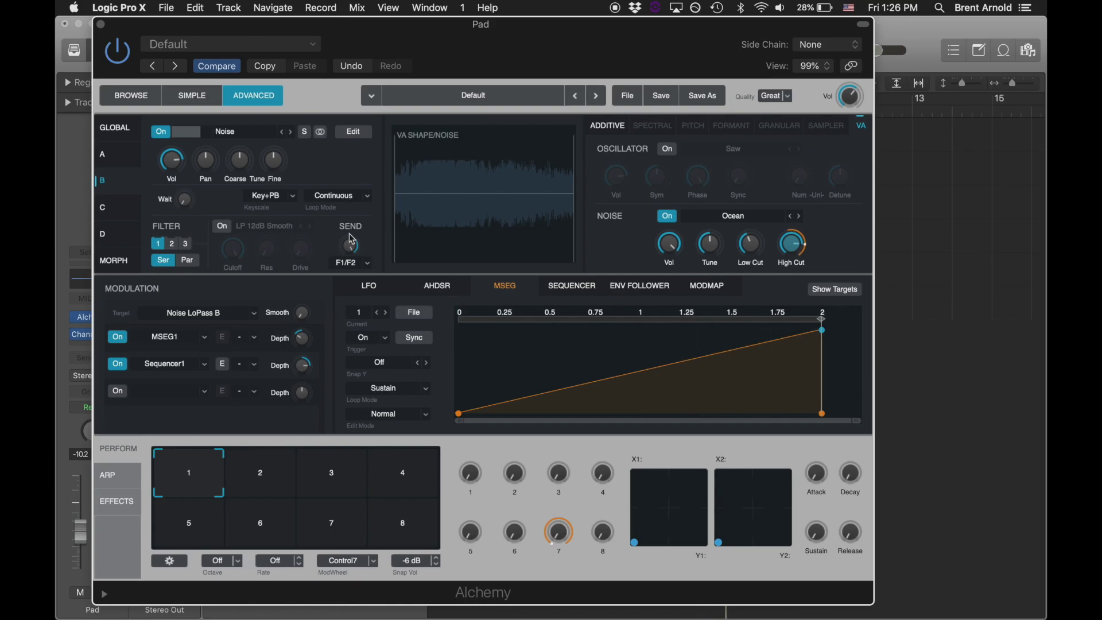
Assign a new sine LFO to source B's Pan, then select the Saw source A
mouse_move(207, 167)
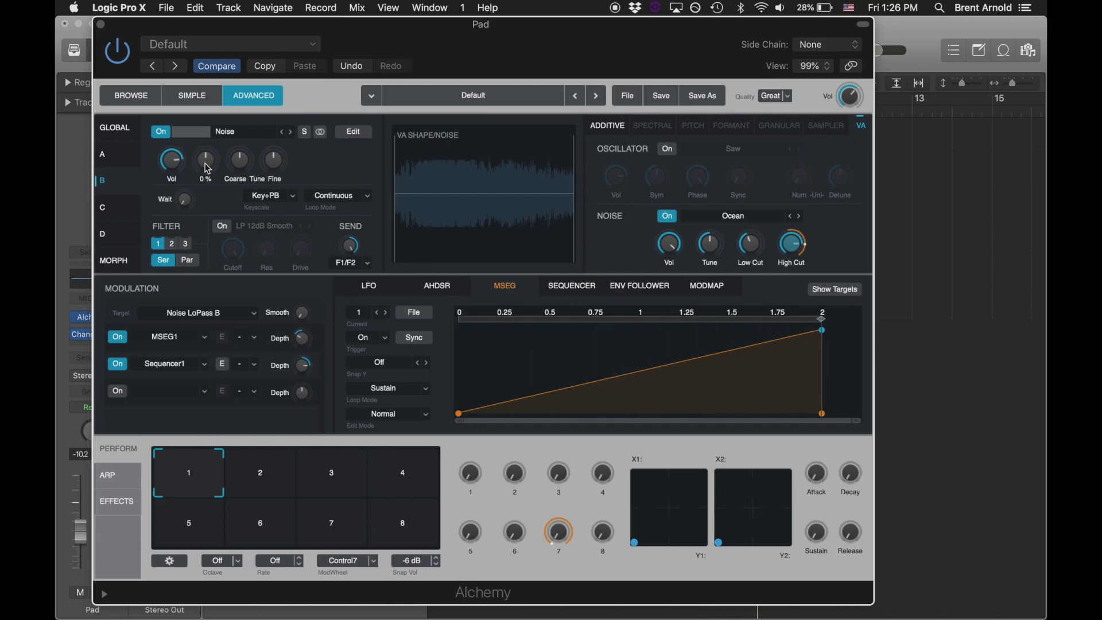
right_click(206, 166)
mouse_move(270, 174)
mouse_move(448, 175)
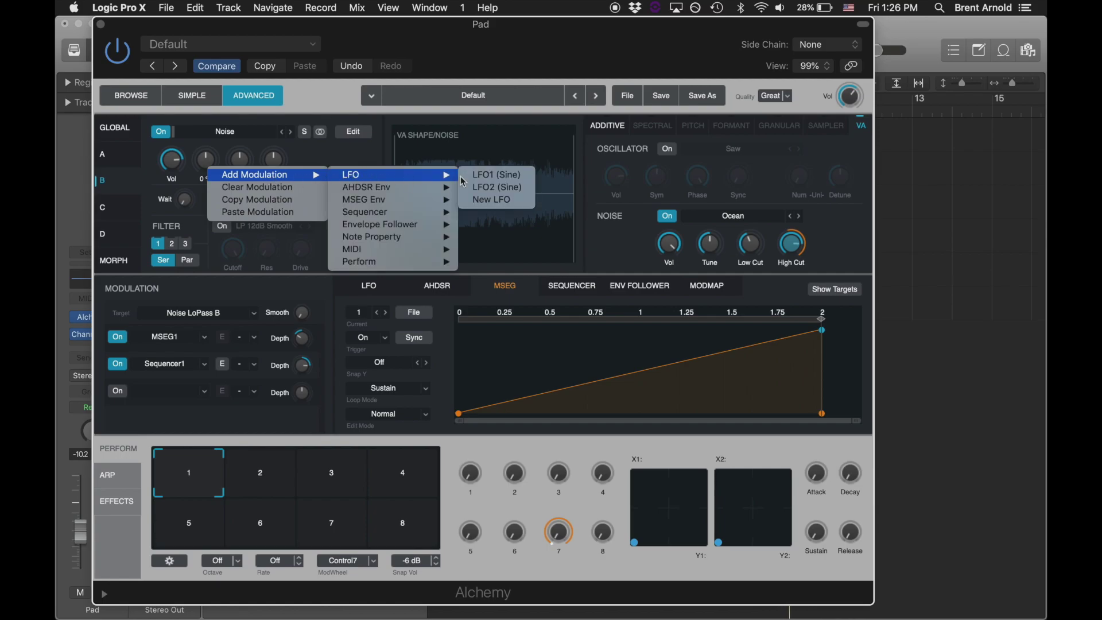
left_click(501, 201)
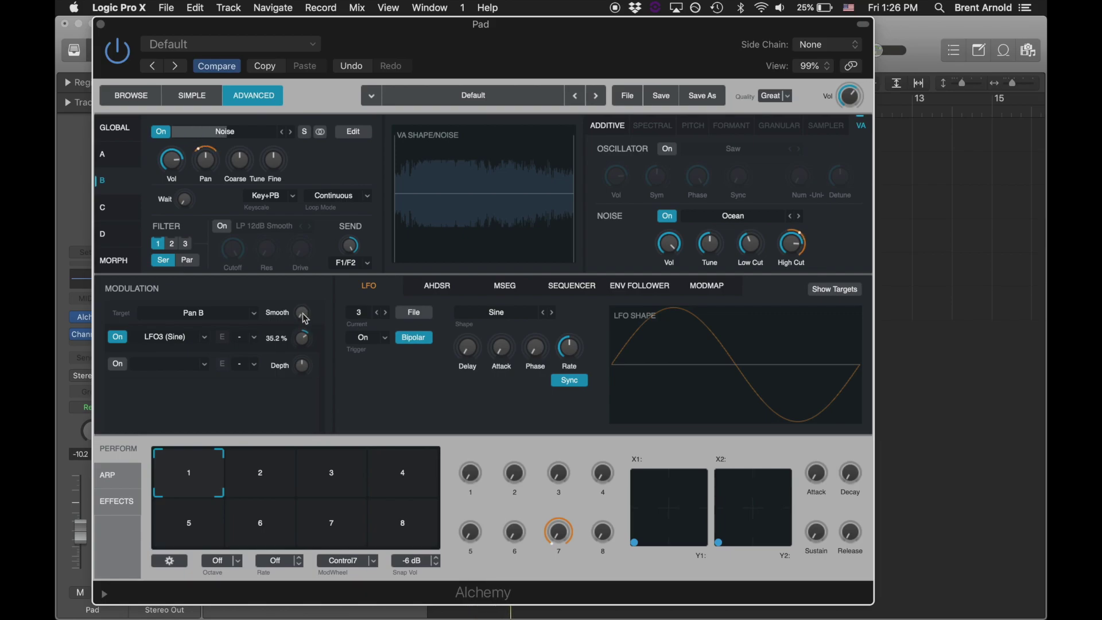
left_click(118, 162)
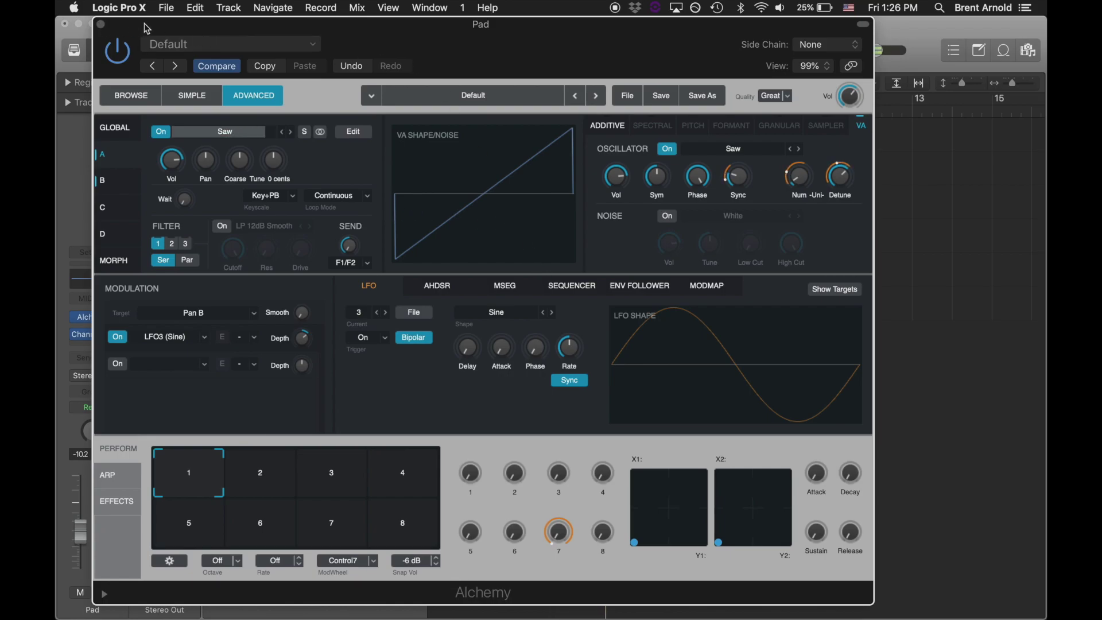
Move the Alchemy window down and turn down the Noise source volume in the Global view
left_click_drag(146, 28, 217, 261)
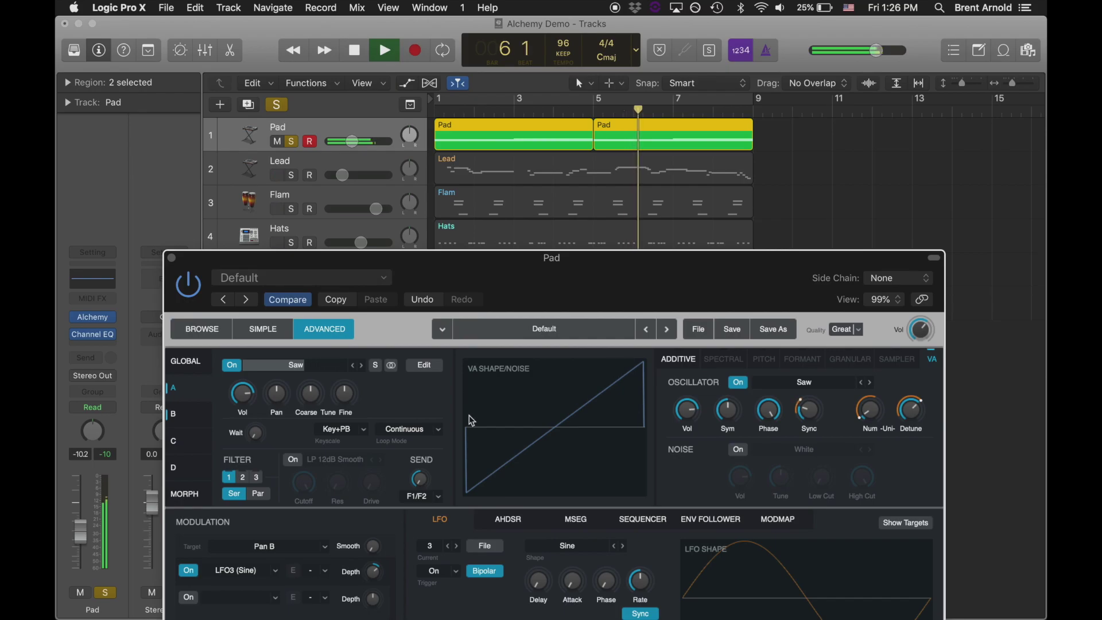
left_click(190, 423)
left_click(185, 361)
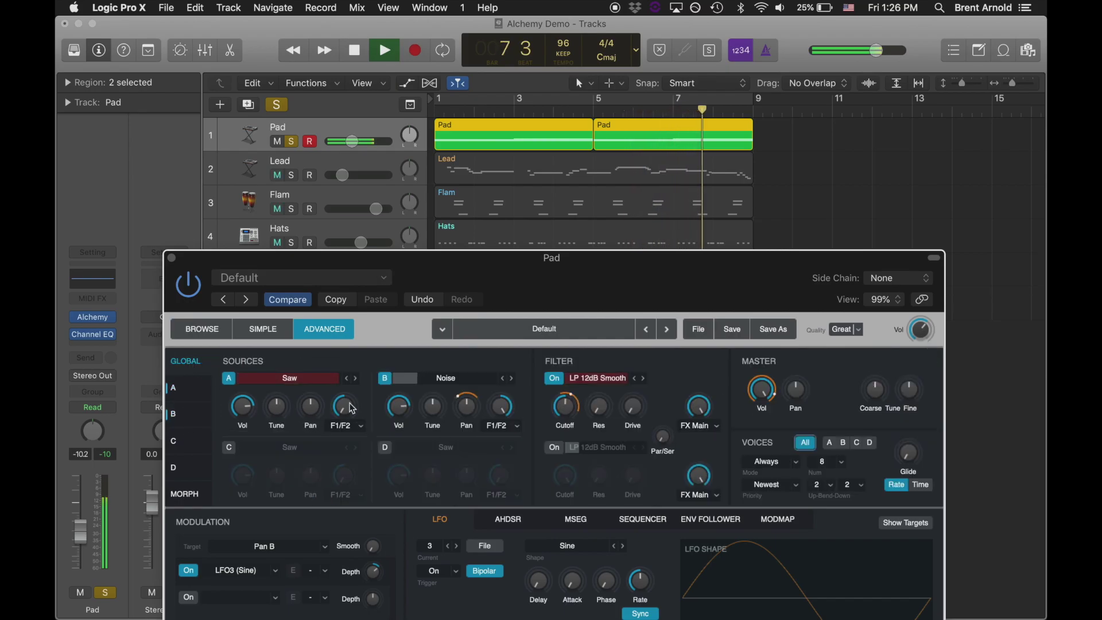
left_click(396, 424)
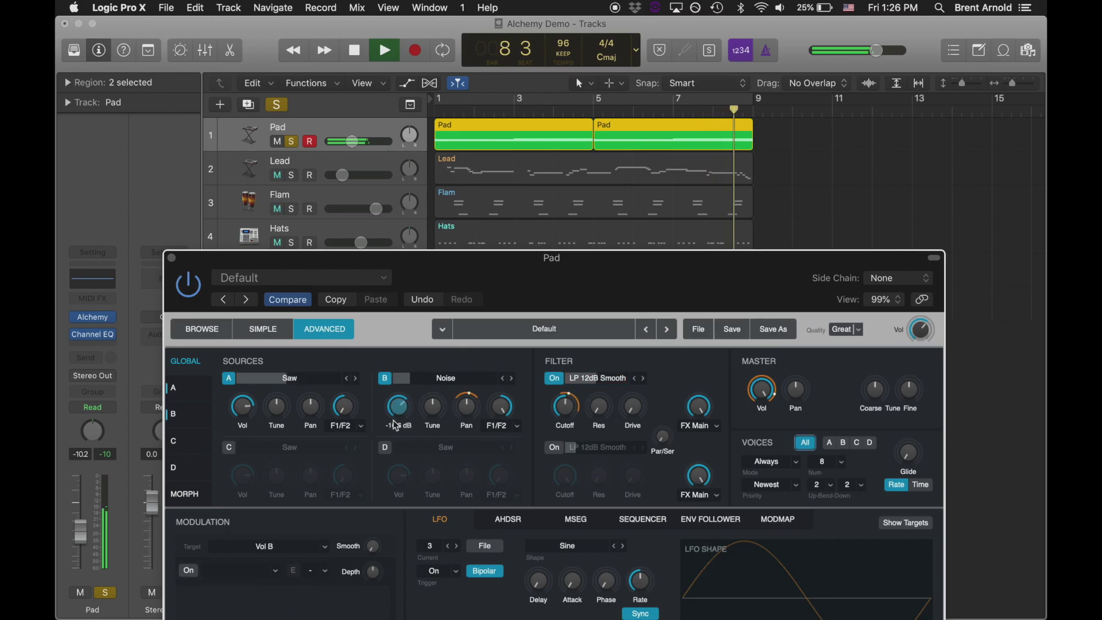
left_click(243, 406)
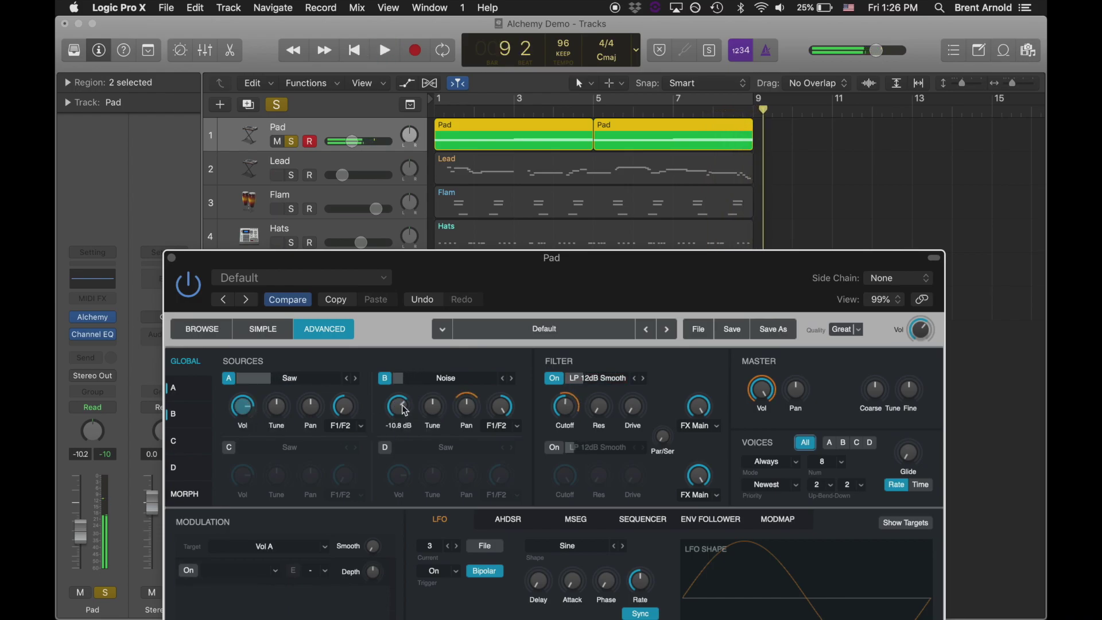
Loop bars 1–9 and play, soloing Flam and Hats, set Noise to -13.6 dB, then unsolo all
key("c")
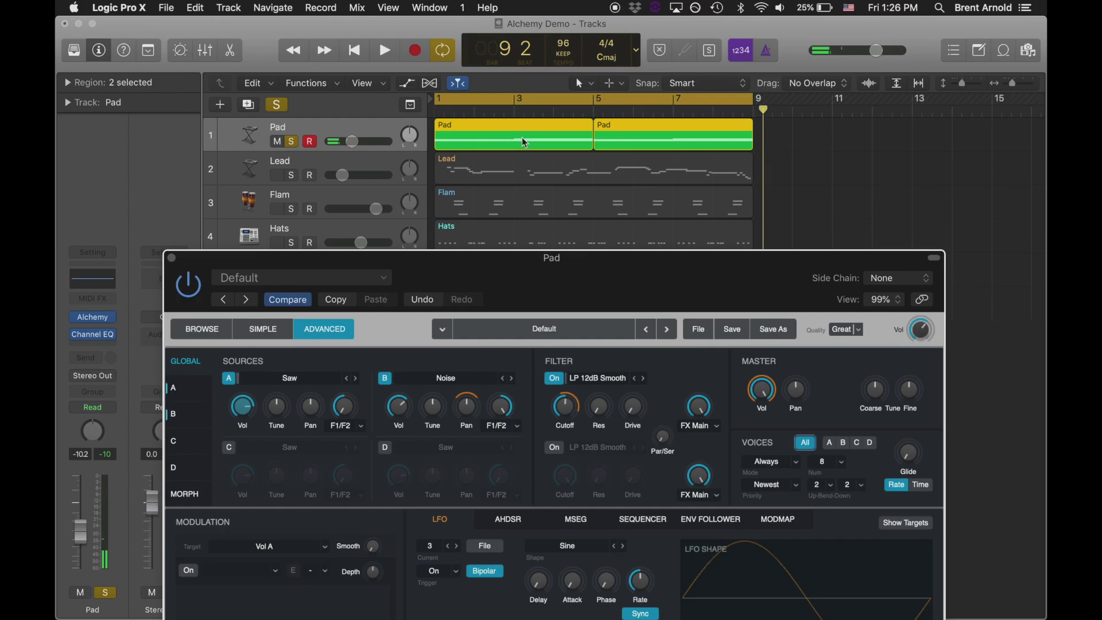
key("space")
left_click(291, 208)
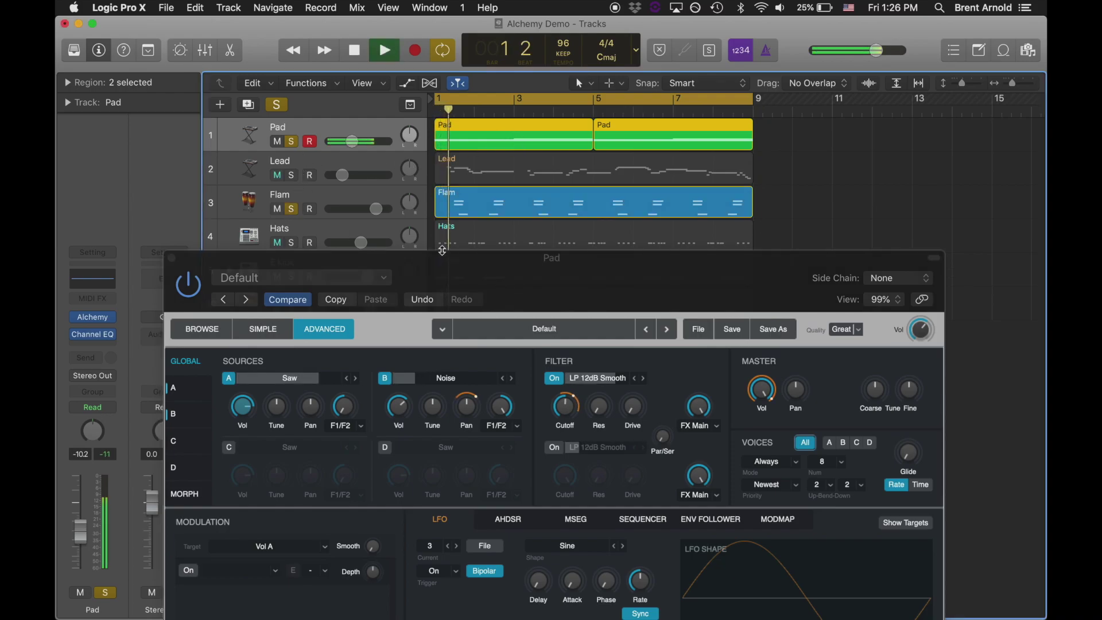
left_click_drag(485, 276, 491, 331)
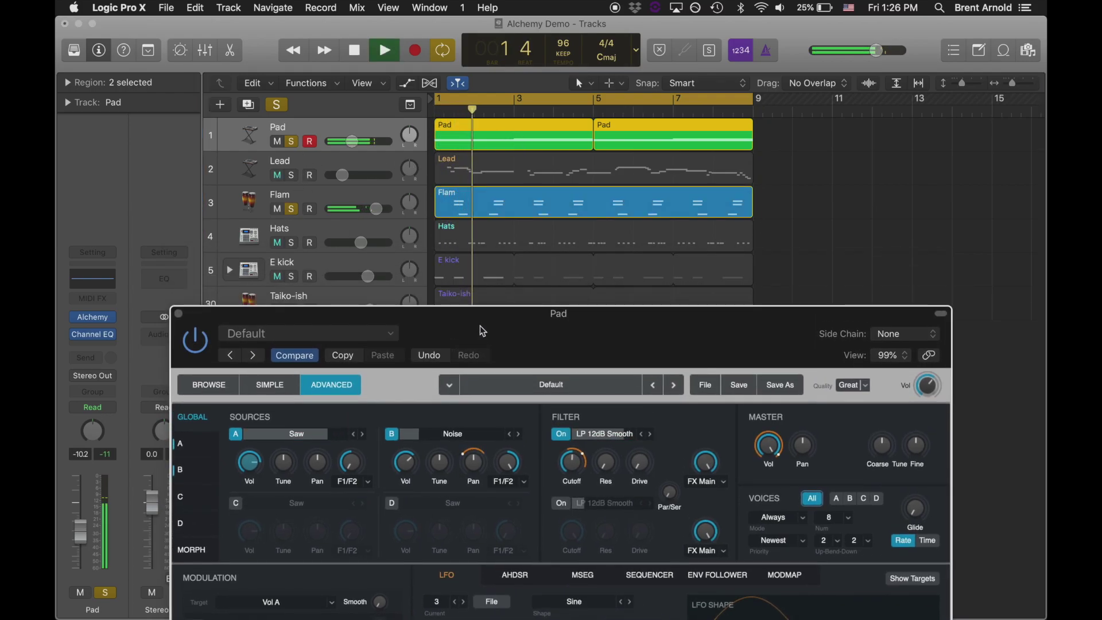
left_click(291, 242)
left_click_drag(295, 322, 293, 376)
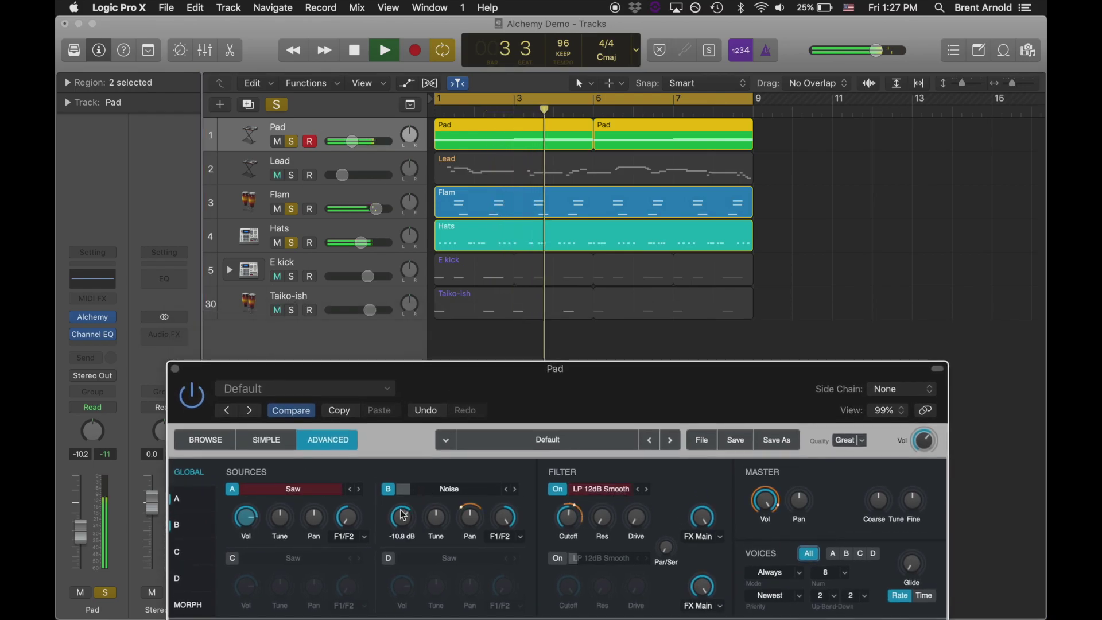
left_click_drag(403, 515, 404, 522)
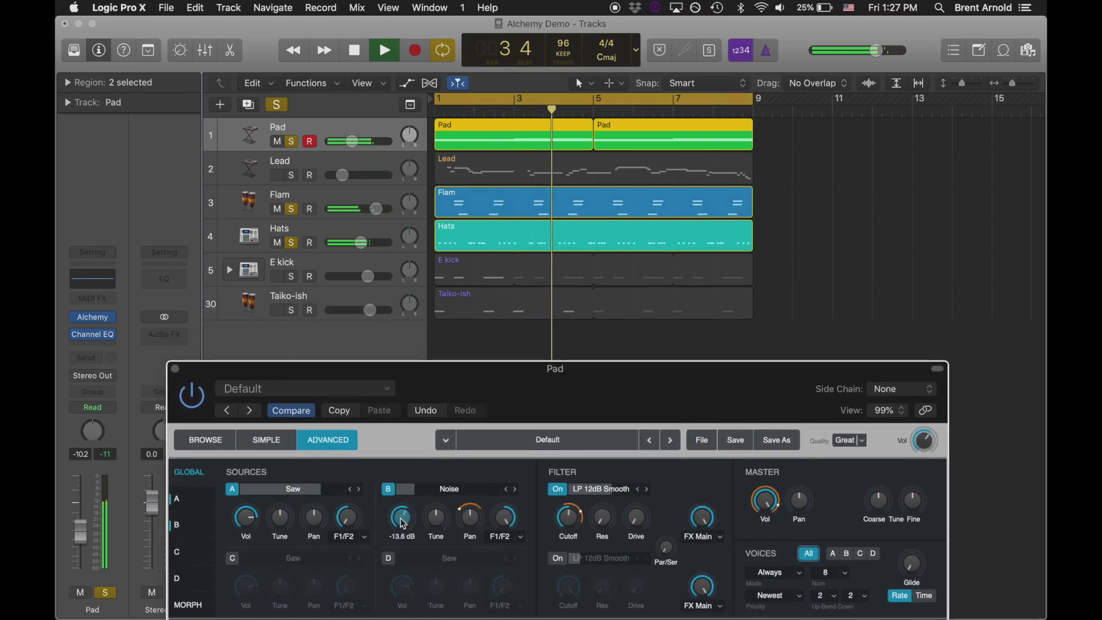
left_click(280, 108)
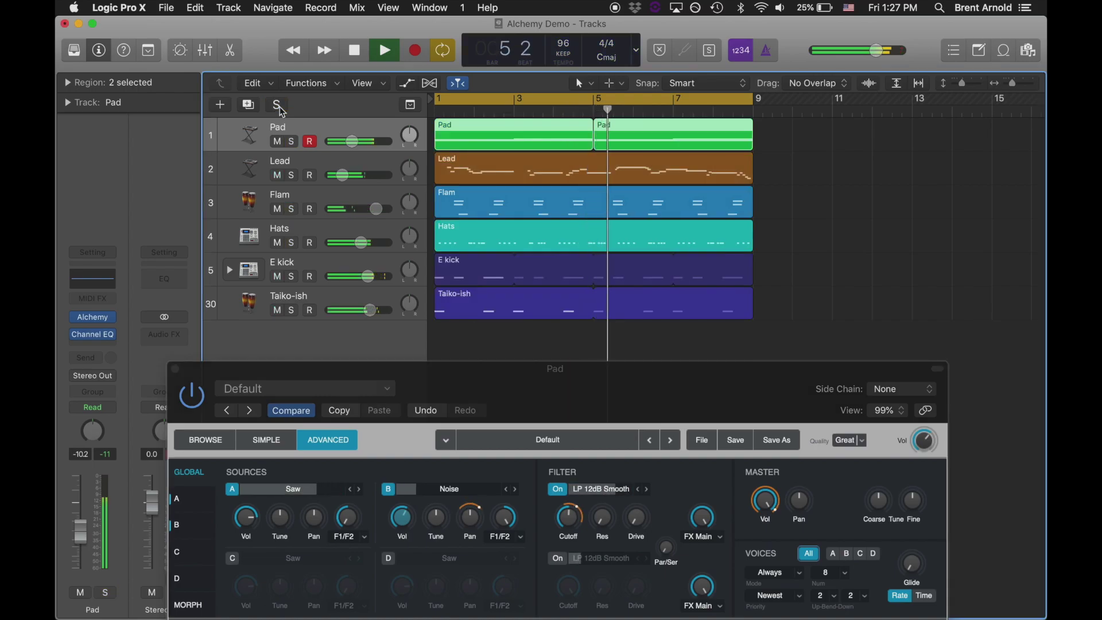
Bring the Alchemy Pad window to the front, showing its AHDSR envelope
mouse_move(291, 515)
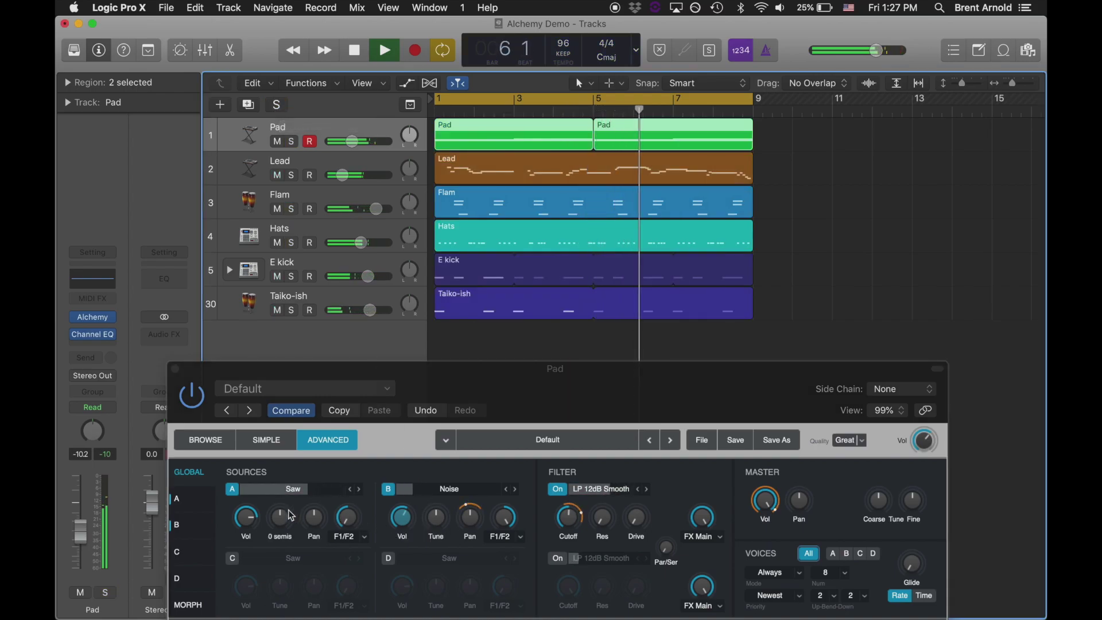
left_click(401, 532)
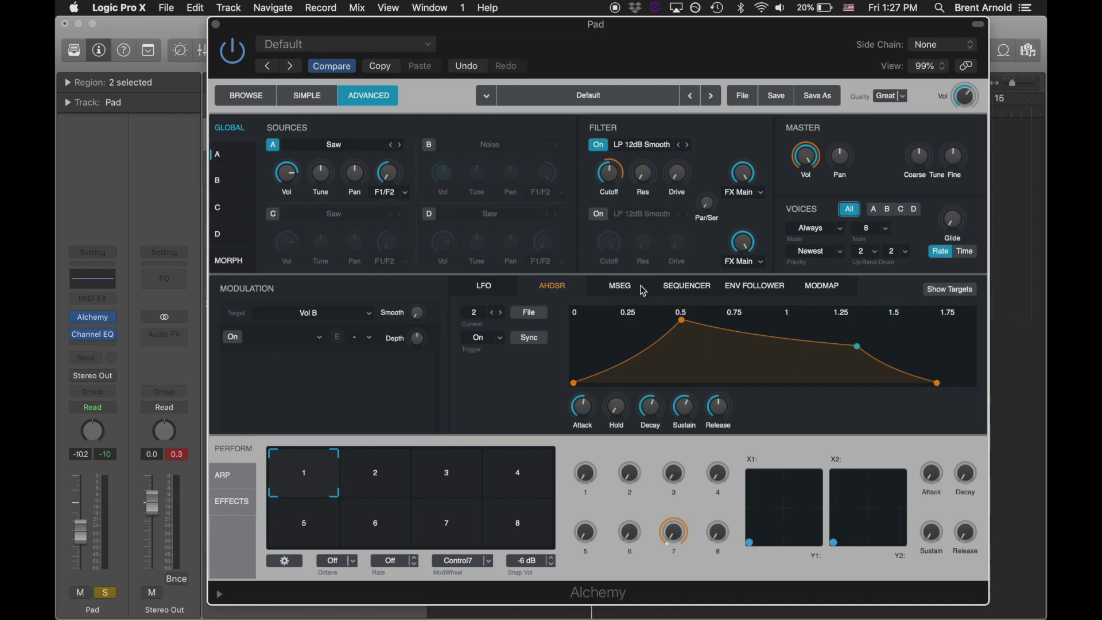
View the MSEG, Sequencer, Env Follower, ModMap, LFO and AHDSR modulators, ending on MSEG1's ramp
left_click(620, 285)
left_click(687, 286)
left_click(778, 287)
left_click(822, 286)
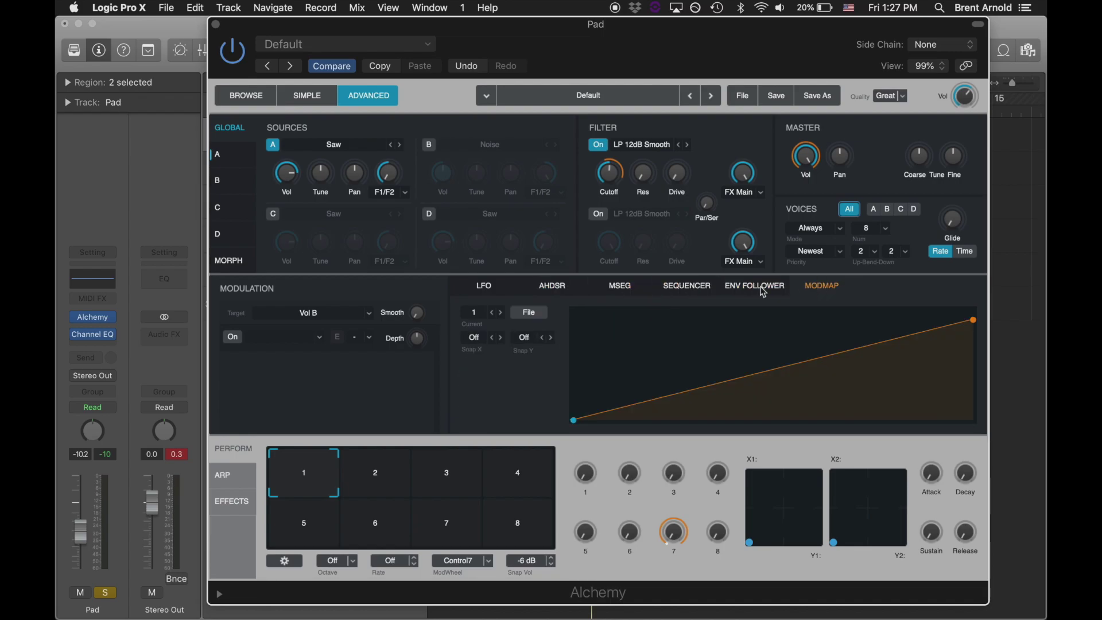
left_click(496, 286)
left_click(561, 292)
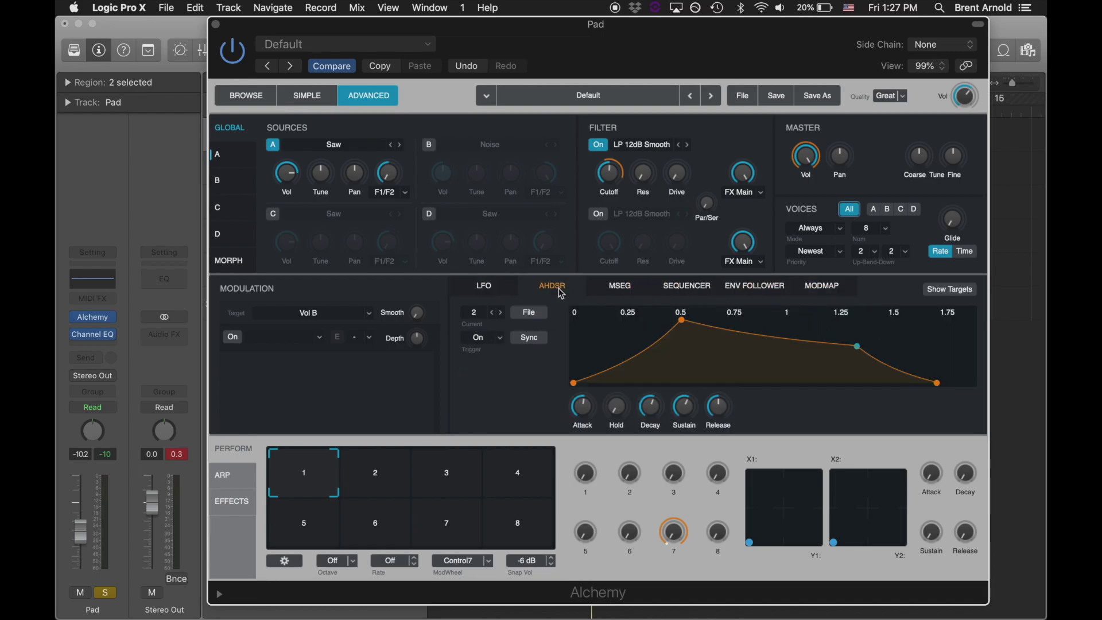
left_click(494, 290)
left_click(629, 287)
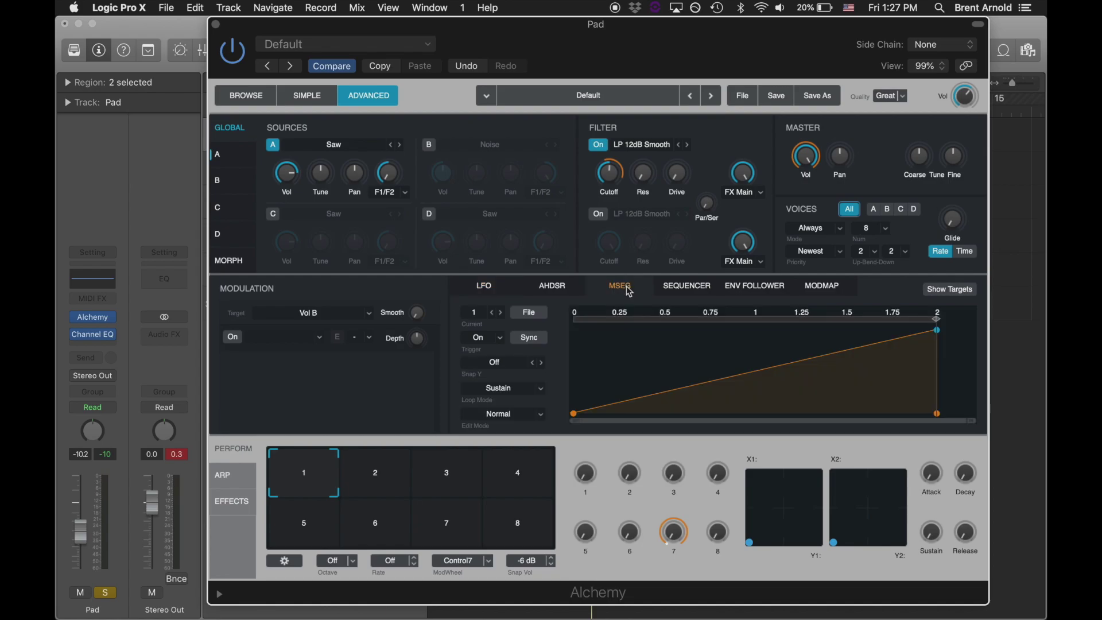